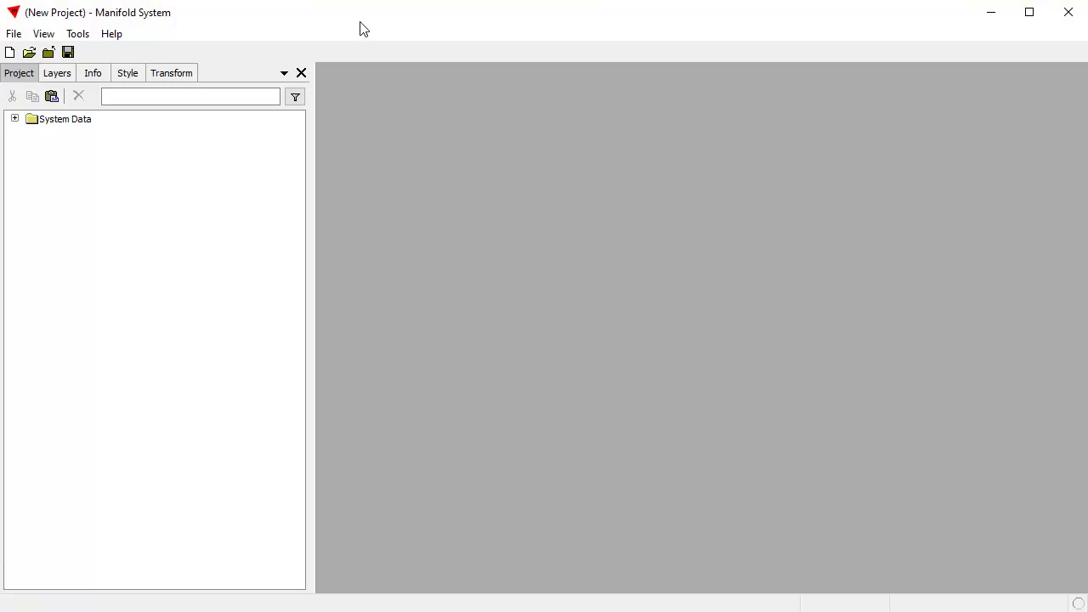
# Import all six Landsat band TIFs (B4, B5, B6 of both scenes) from the landsat multiband folder.
pyautogui.click(14, 35)
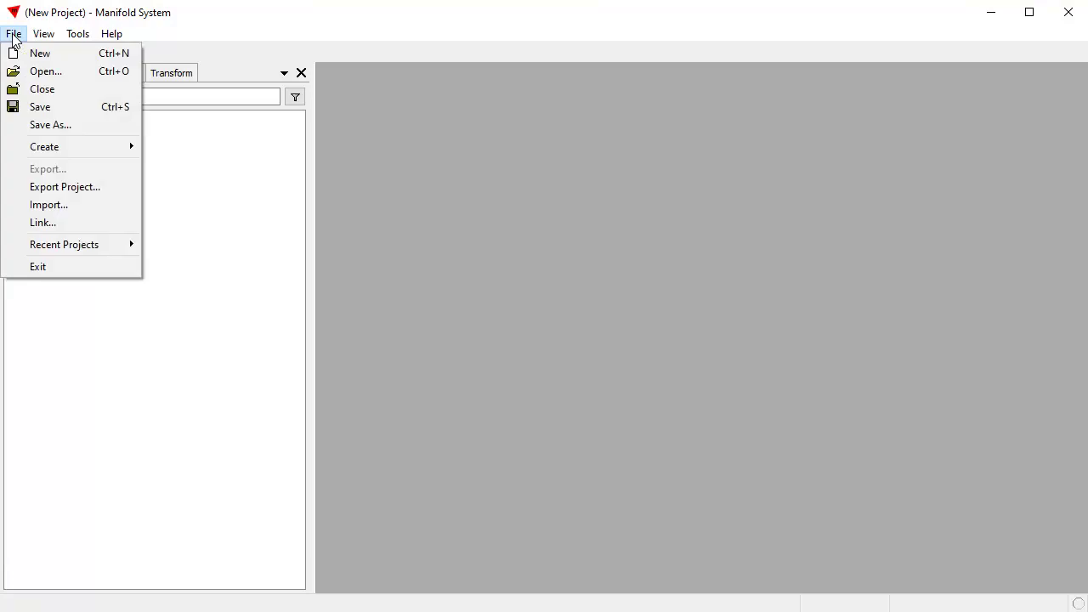
pyautogui.click(68, 212)
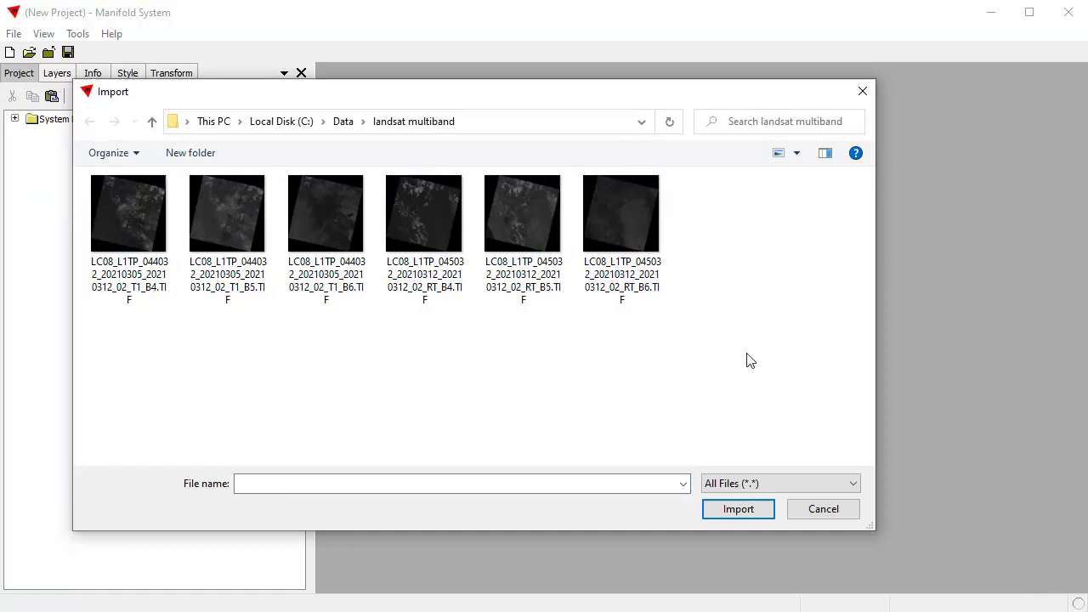
pyautogui.hotkey('ctrl', 'a')
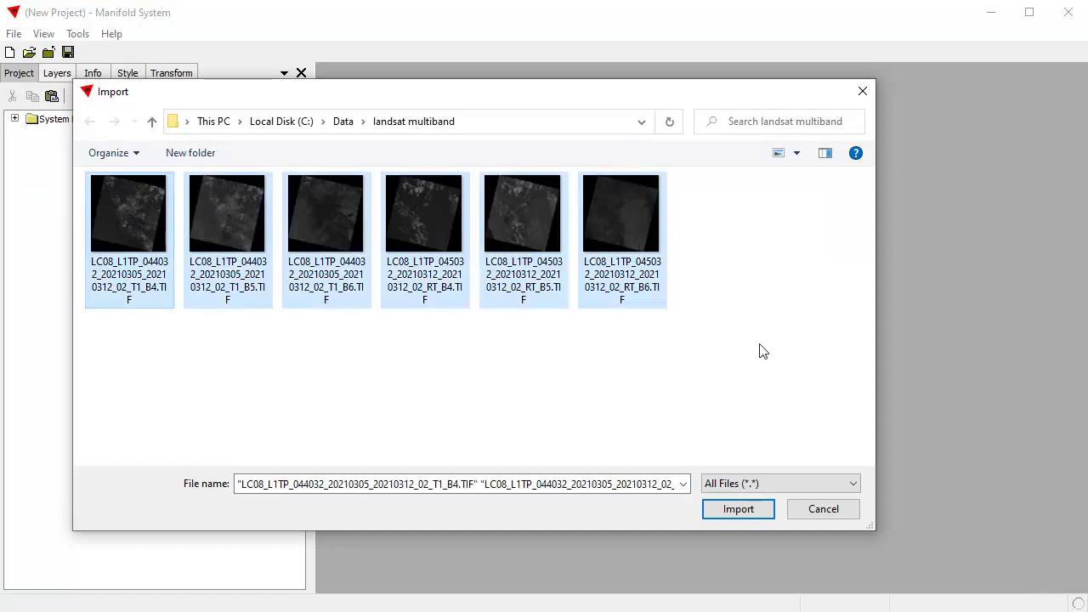
pyautogui.click(755, 511)
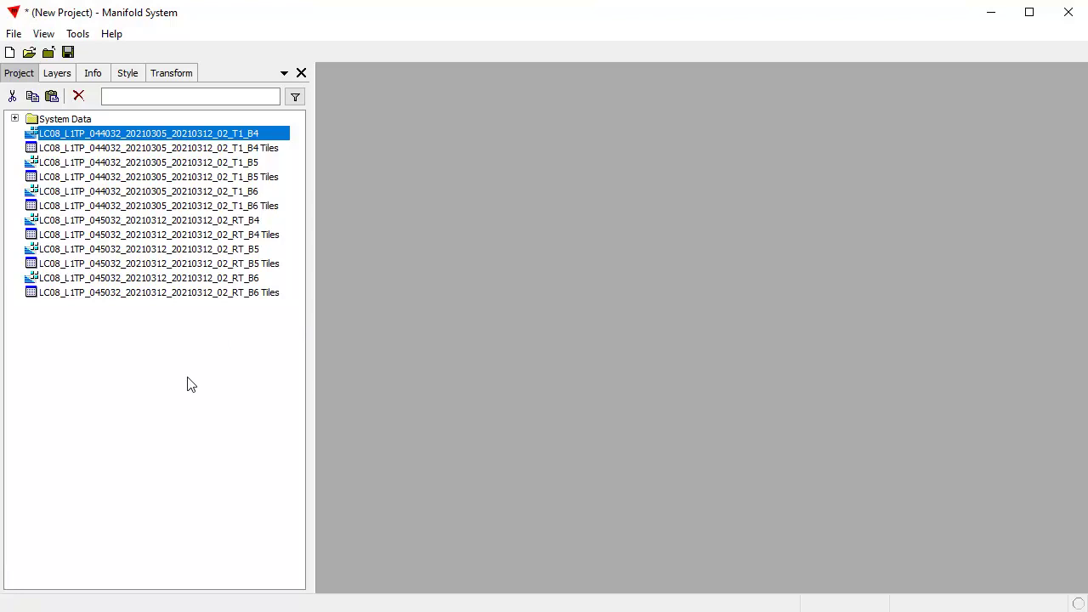
# Create and open 'Map band 4' with the T1_B4 and RT_B4 images over the Bing street map.
pyautogui.click(101, 375)
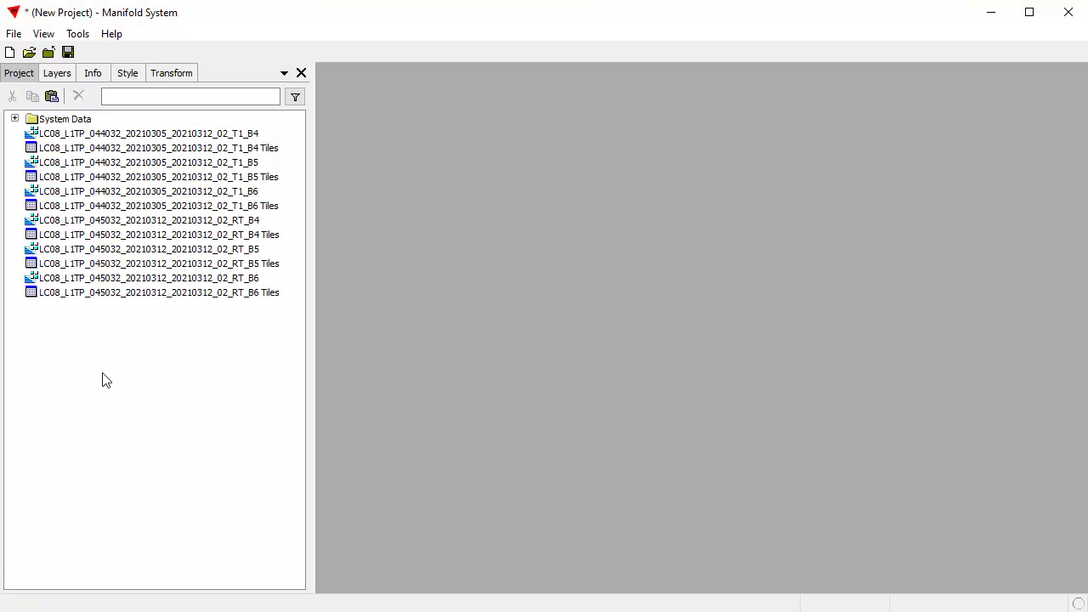
pyautogui.rightClick(41, 336)
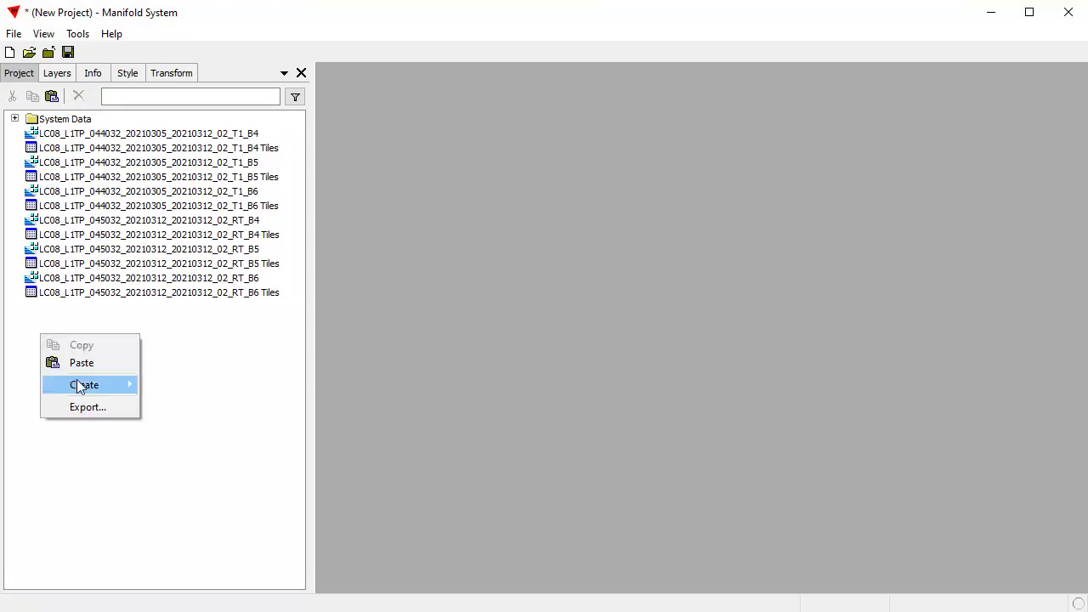
pyautogui.moveTo(78, 387)
pyautogui.click(223, 491)
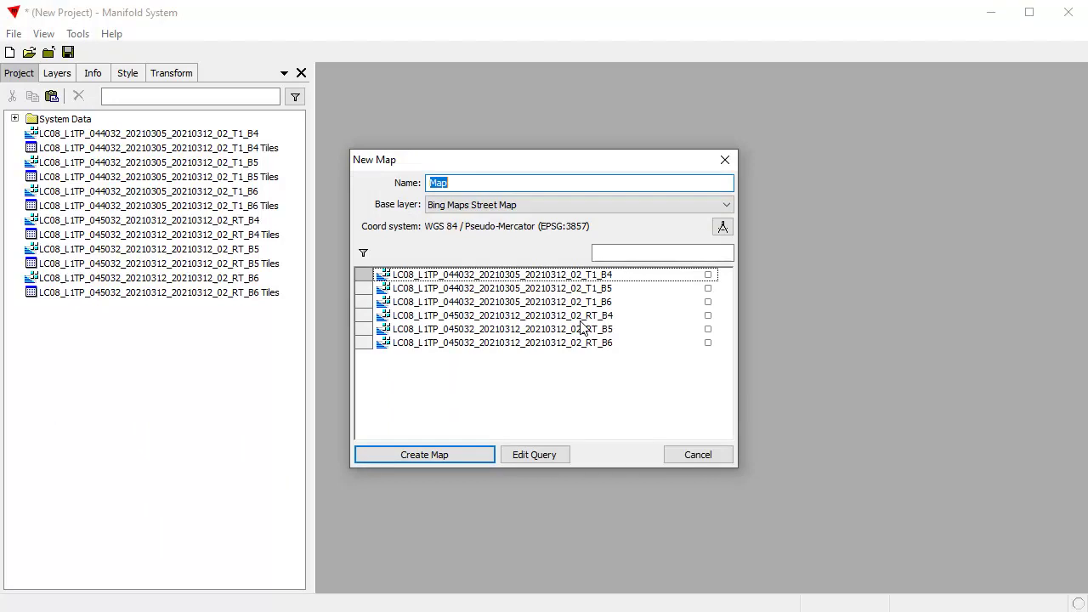
pyautogui.write('Ban')
pyautogui.write('Map')
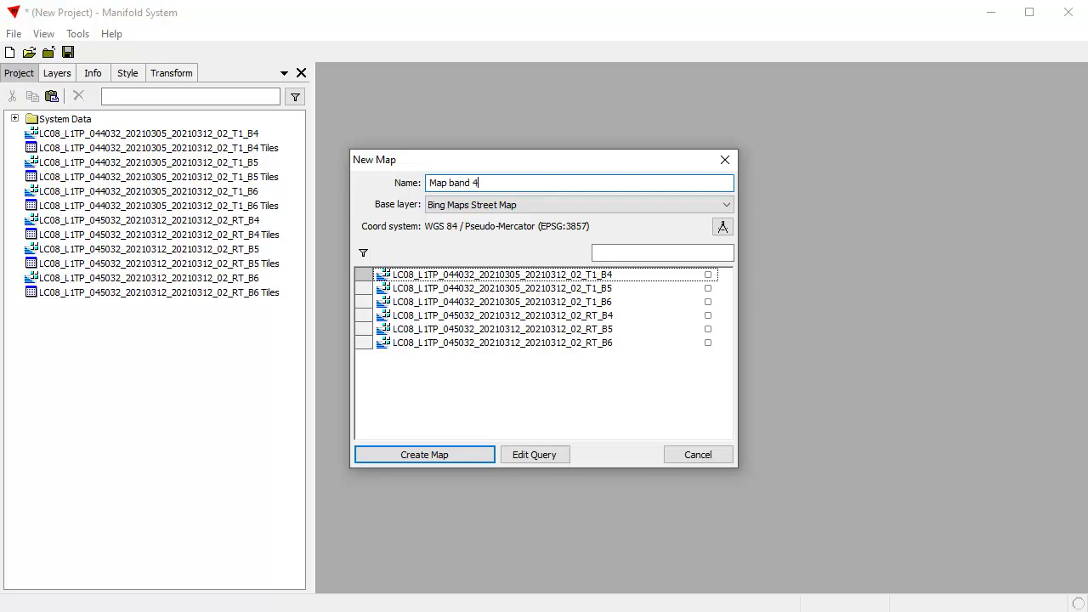
pyautogui.click(708, 275)
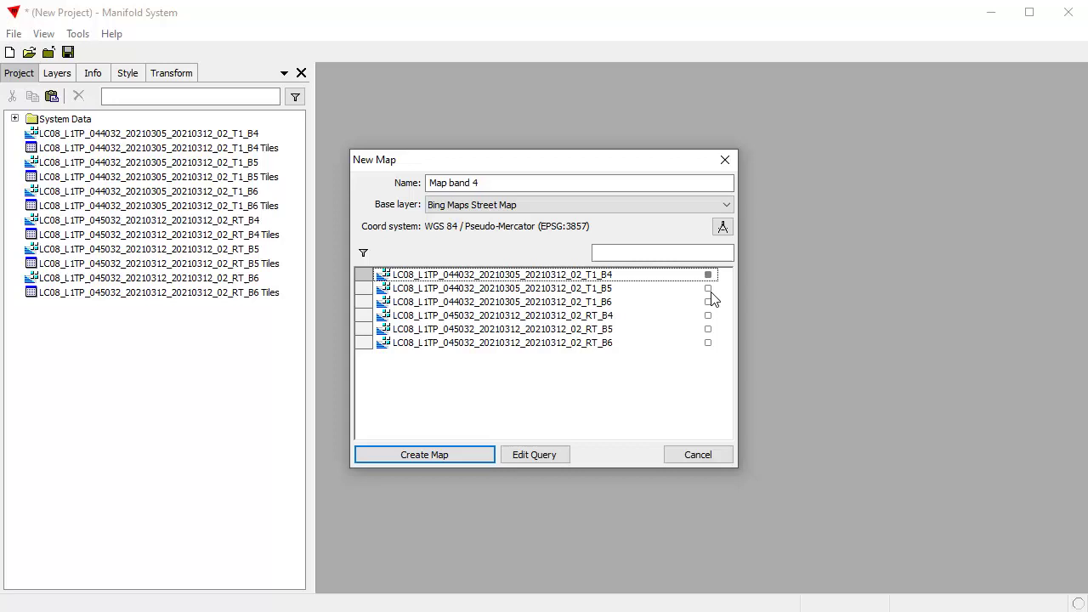
pyautogui.click(708, 316)
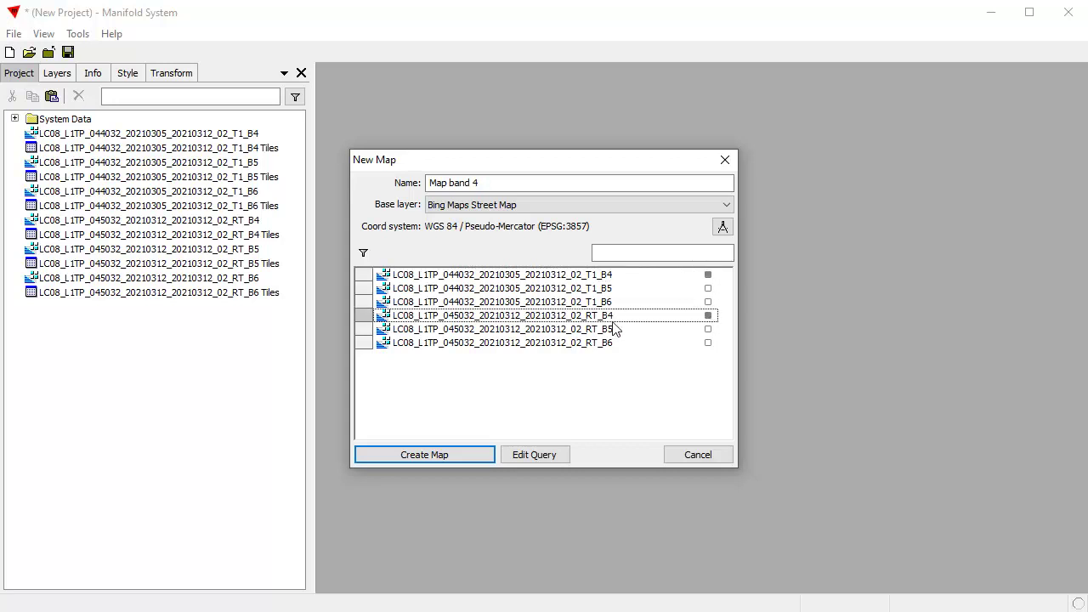
pyautogui.click(447, 454)
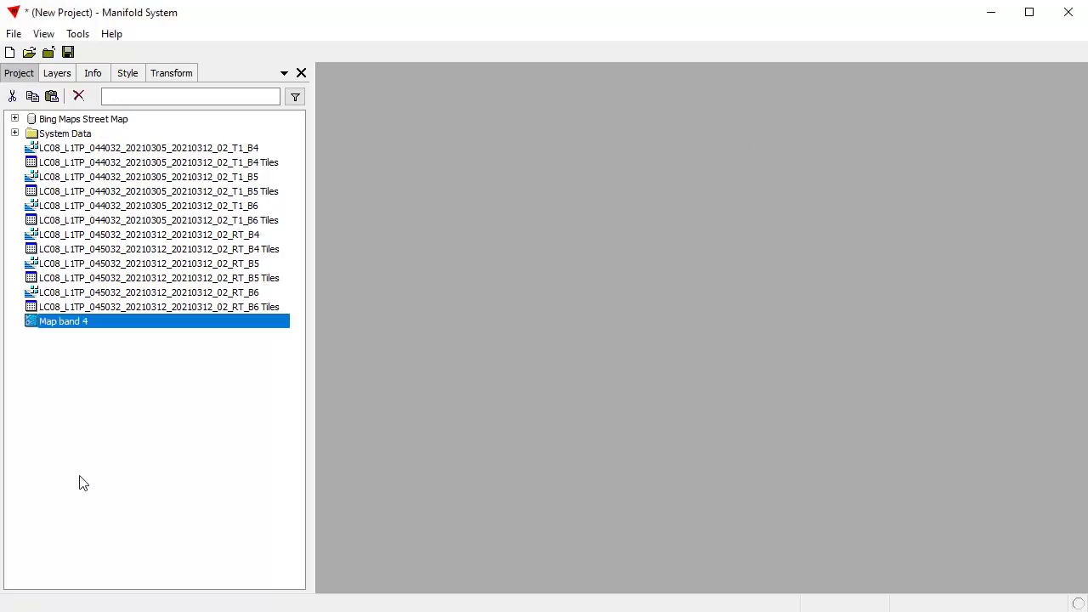
pyautogui.doubleClick(101, 327)
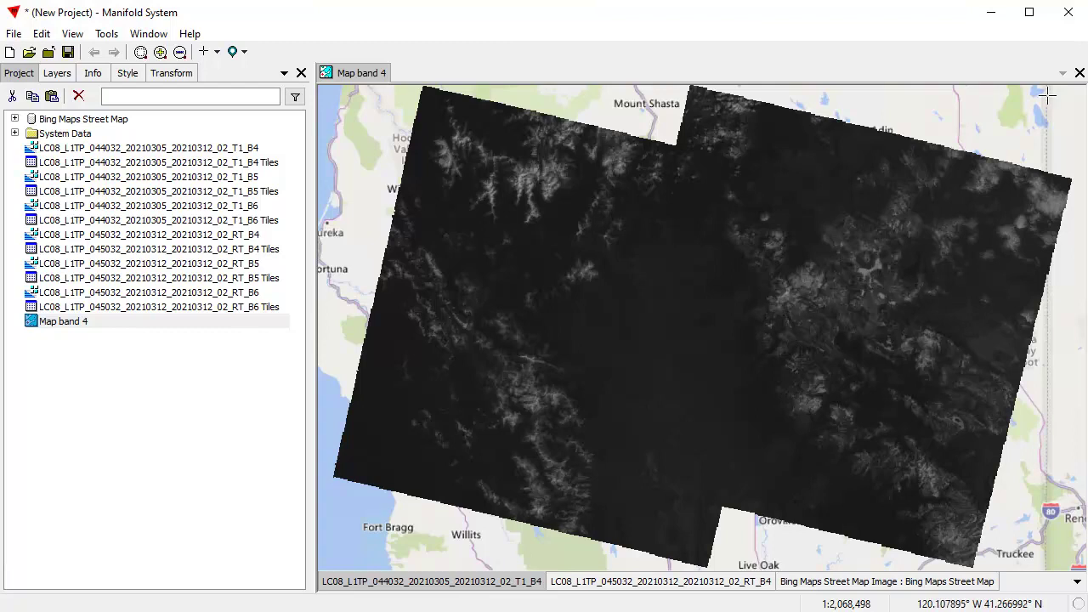
# Close Map band 4 and create 'Map band 5' containing the T1_B5 and RT_B5 images.
pyautogui.click(1080, 73)
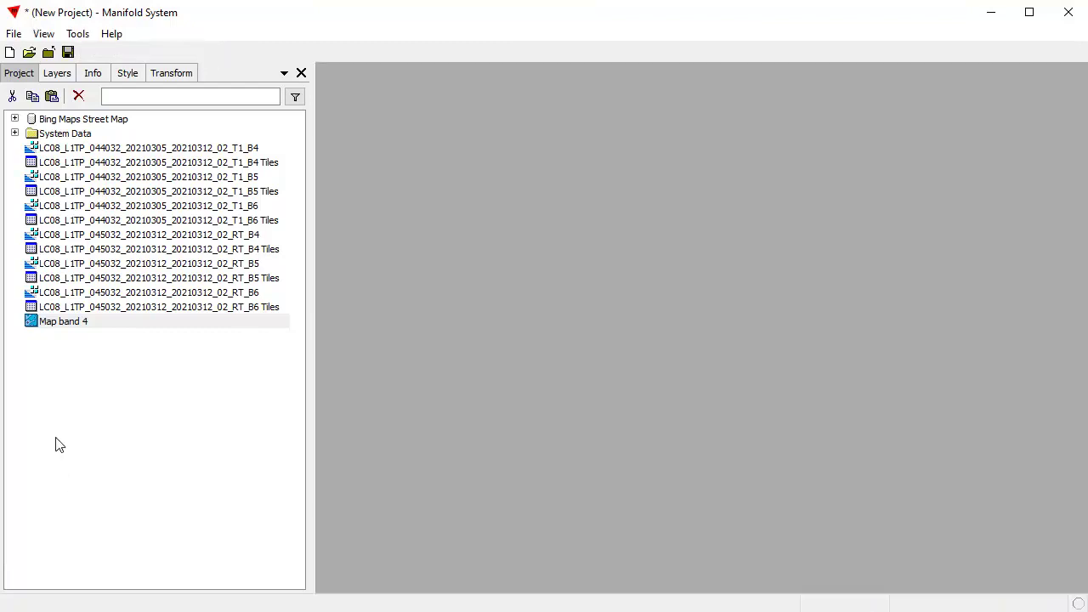
pyautogui.rightClick(54, 369)
pyautogui.moveTo(117, 424)
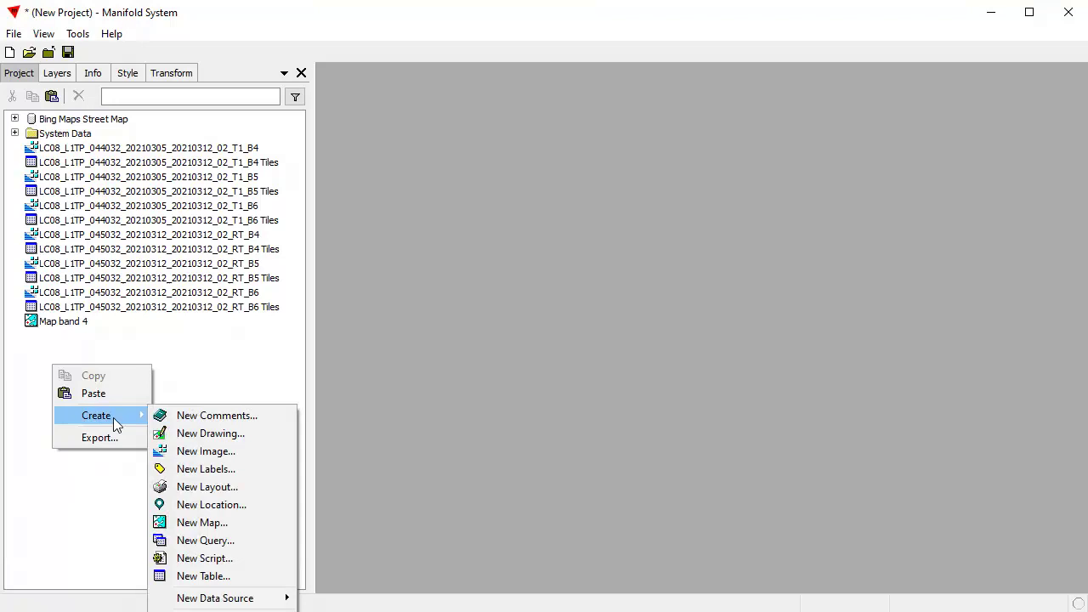
pyautogui.click(202, 522)
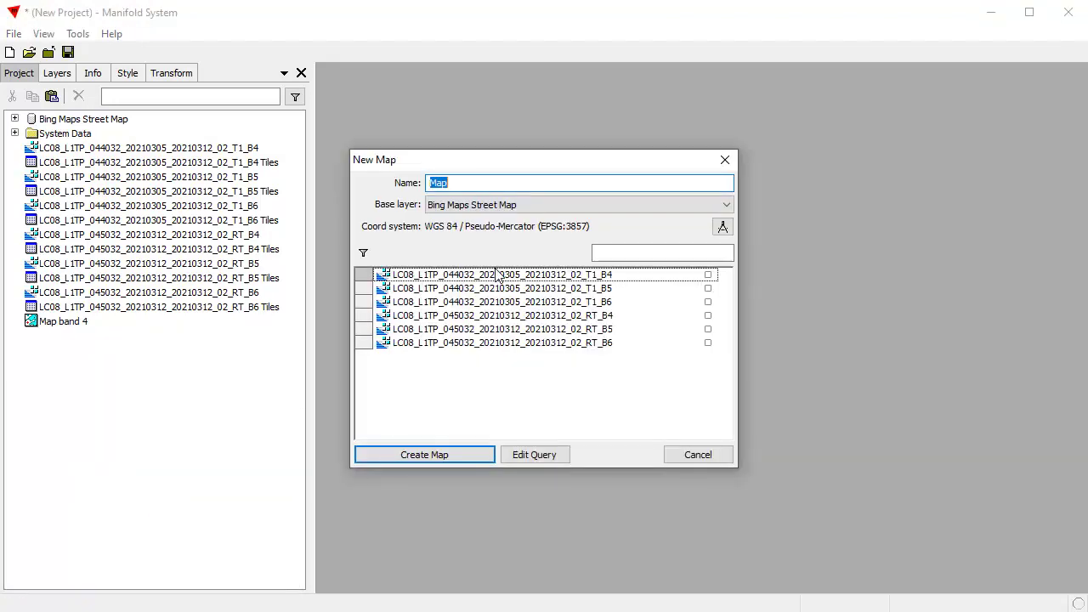
pyautogui.write('m')
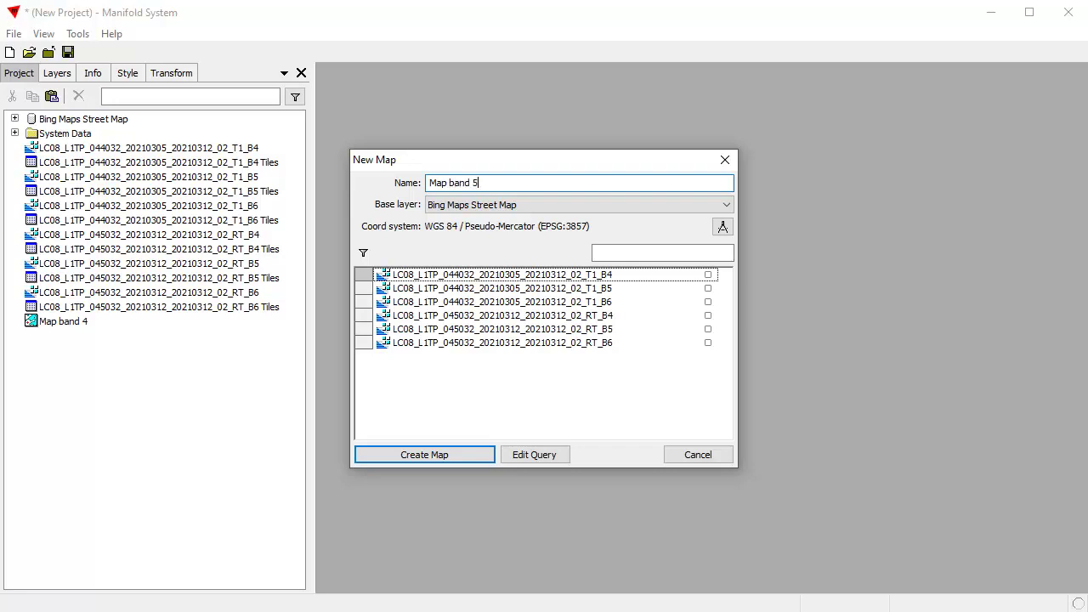
pyautogui.click(709, 288)
pyautogui.click(708, 329)
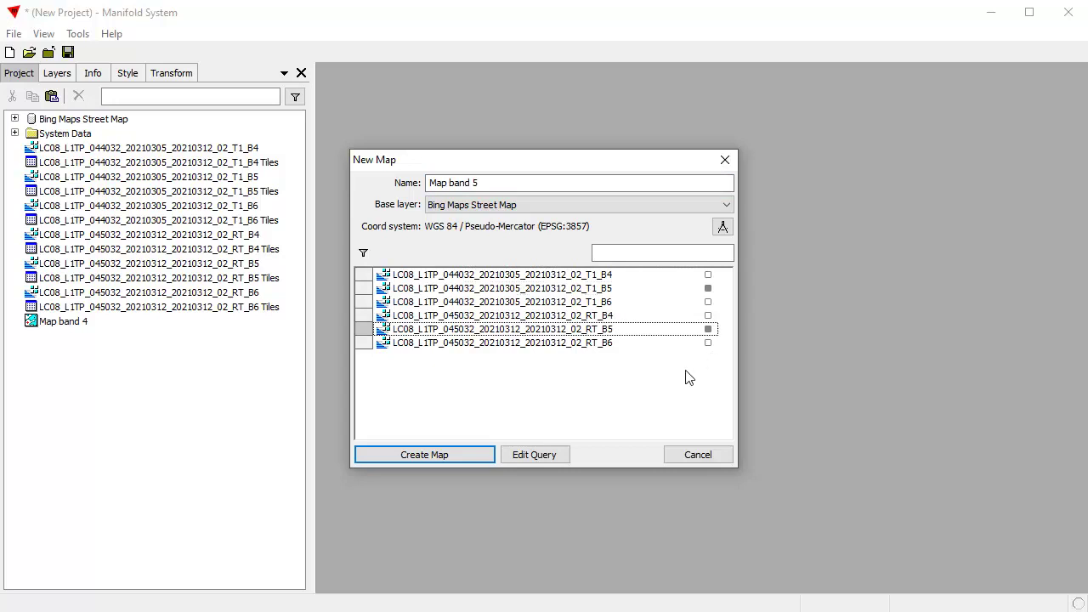
pyautogui.click(470, 453)
# Create 'Map band6' containing the T1_B6 and RT_B6 images.
pyautogui.rightClick(75, 400)
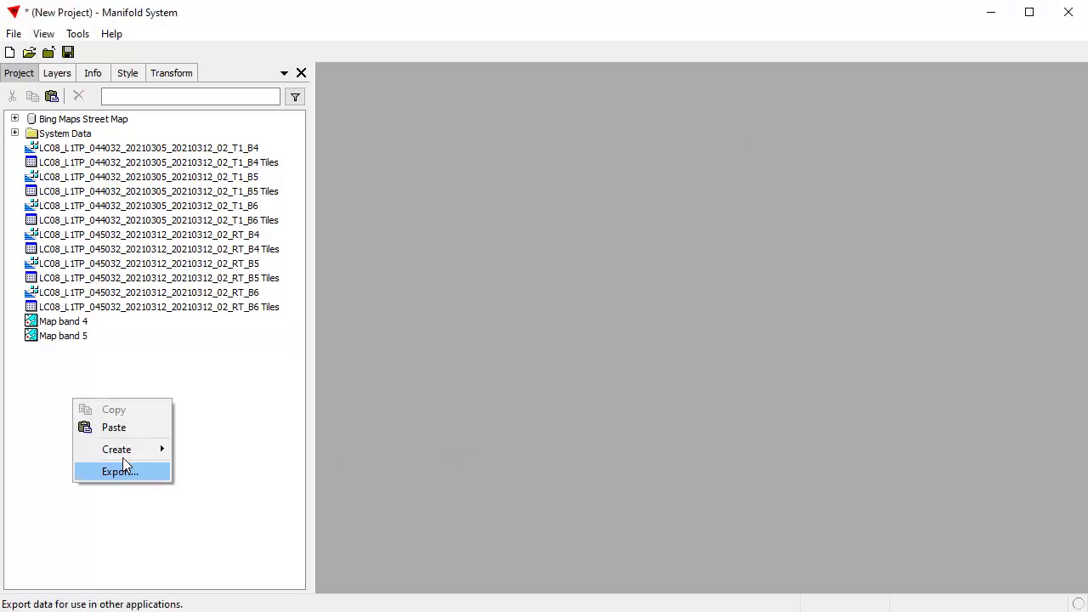
pyautogui.moveTo(129, 448)
pyautogui.click(225, 557)
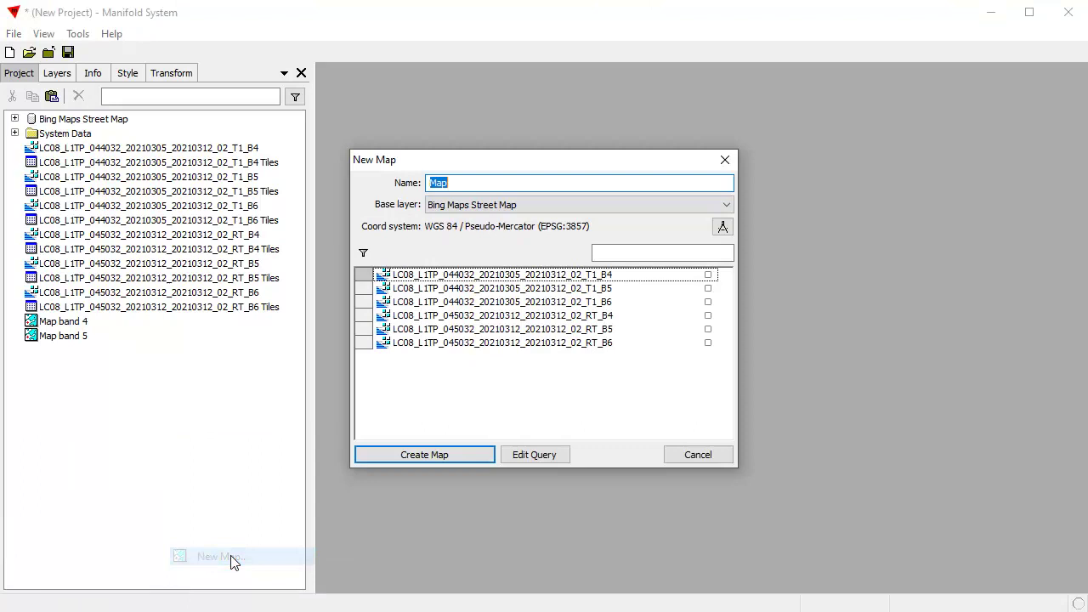
pyautogui.write('Ma')
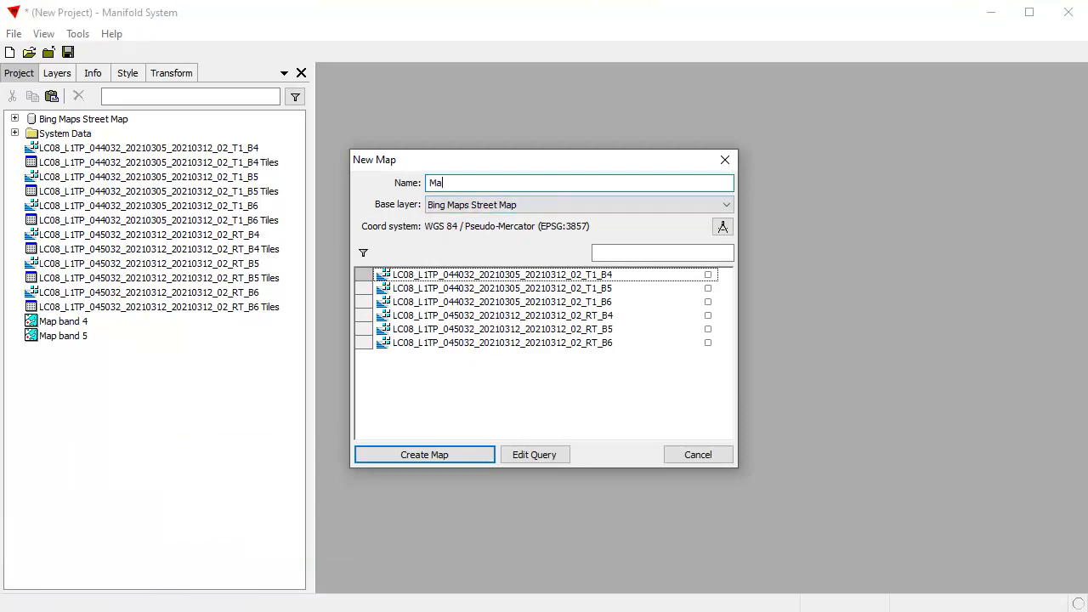
pyautogui.write('p band6')
pyautogui.click(708, 302)
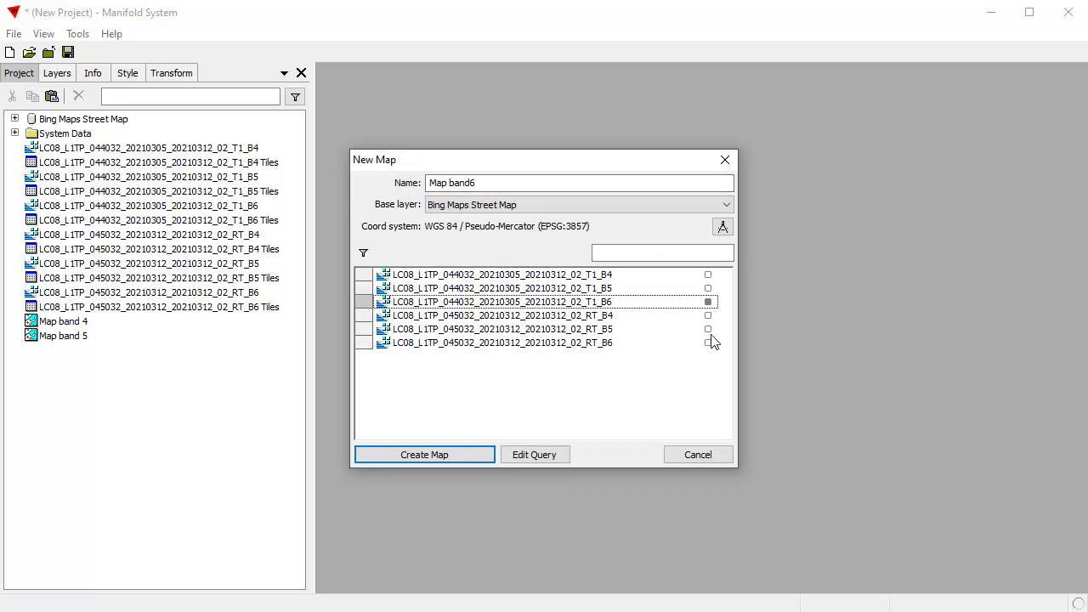
pyautogui.click(709, 342)
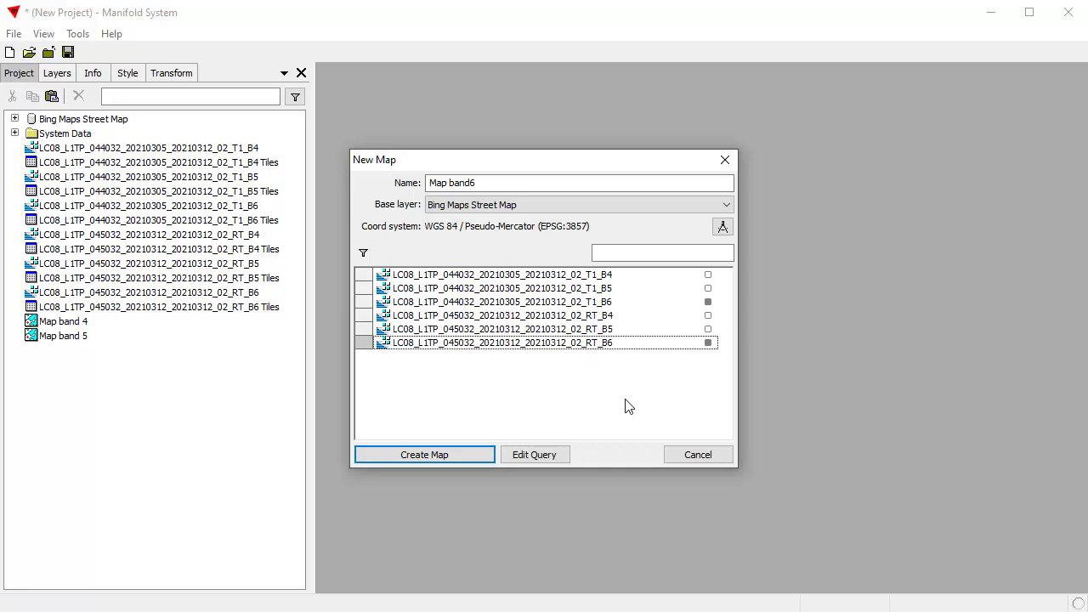
pyautogui.click(448, 457)
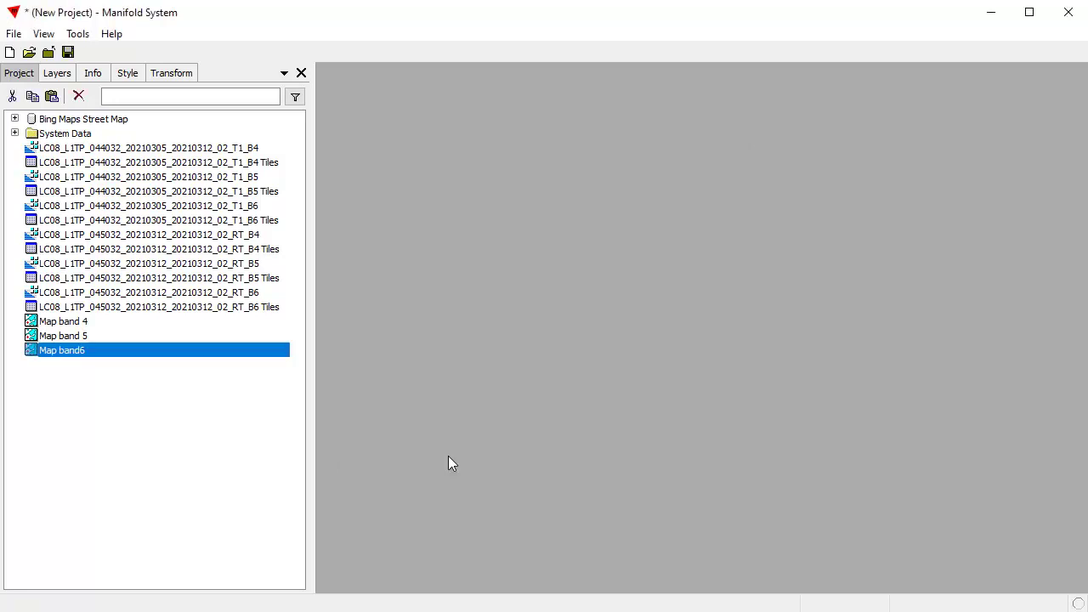
pyautogui.click(103, 428)
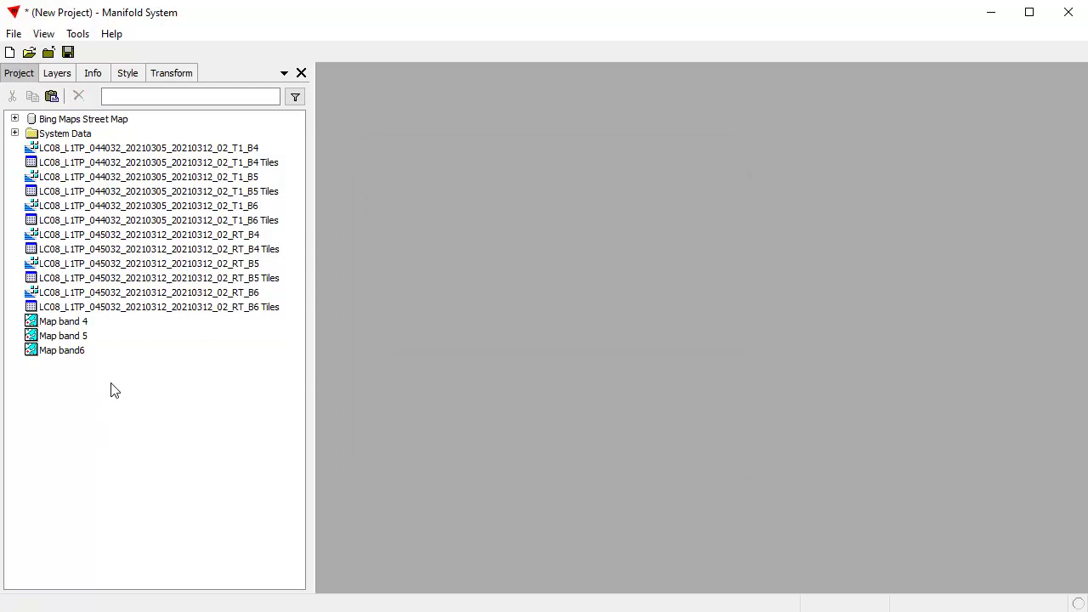
# Merge the two B4 scenes into a 'Band 4' image using the first scene's UTM zone 10N system.
pyautogui.doubleClick(82, 324)
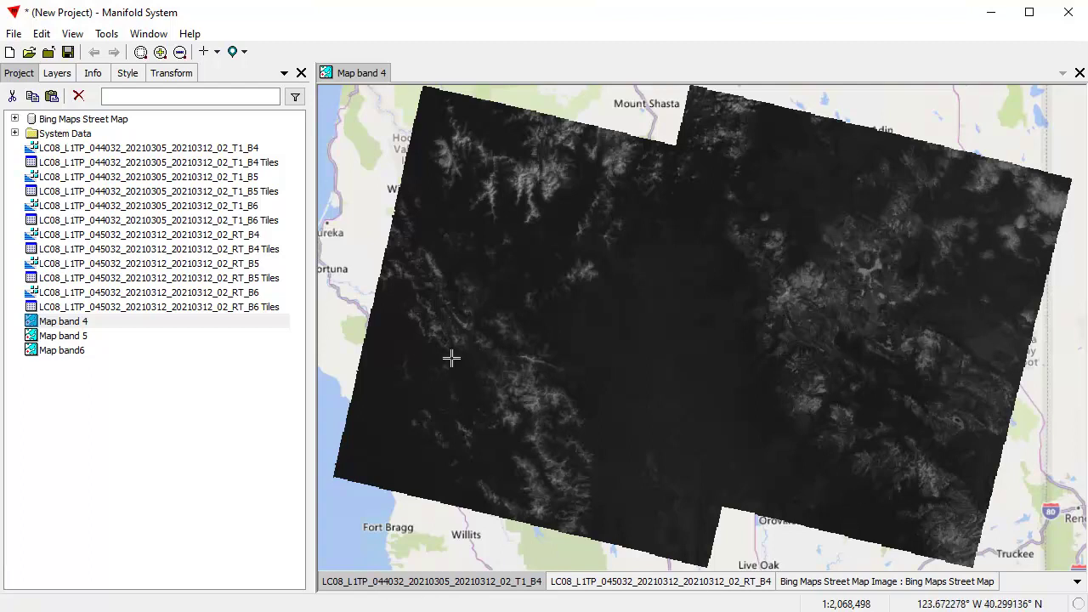
pyautogui.click(41, 34)
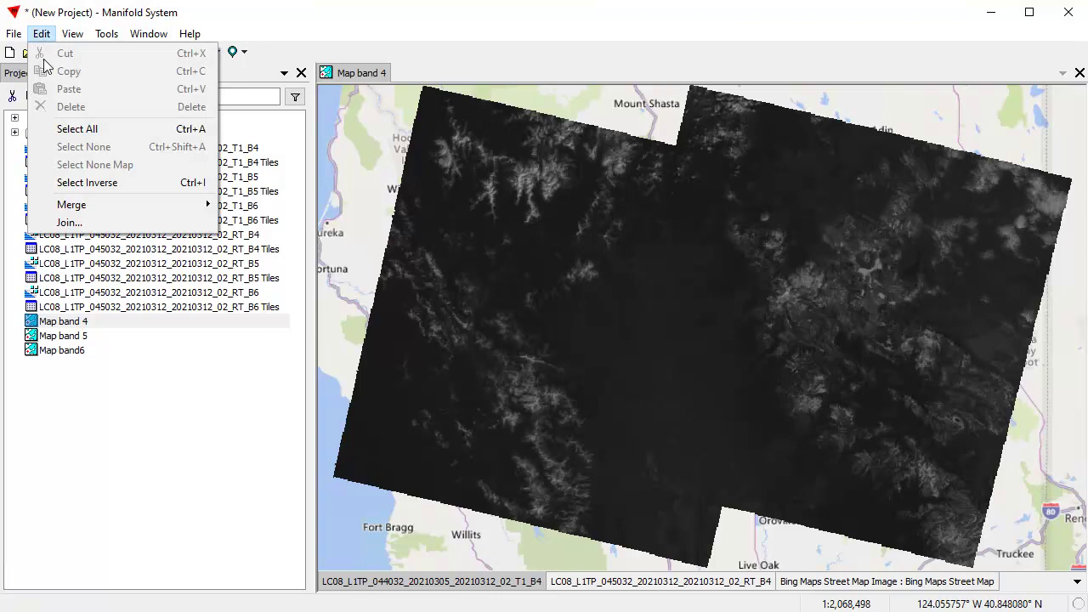
pyautogui.moveTo(121, 207)
pyautogui.click(268, 223)
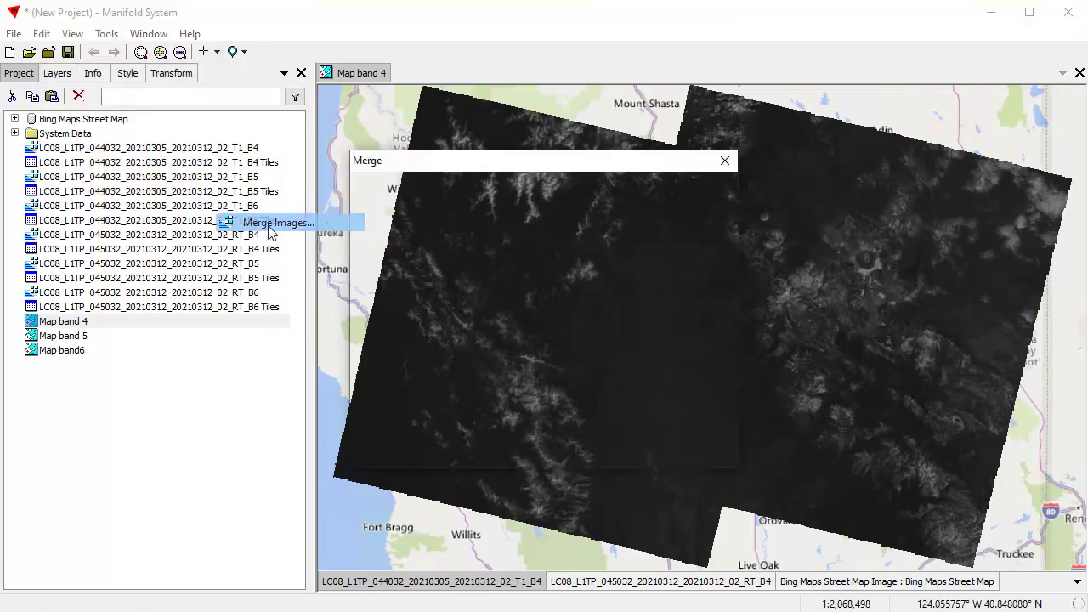
pyautogui.write('Band 4')
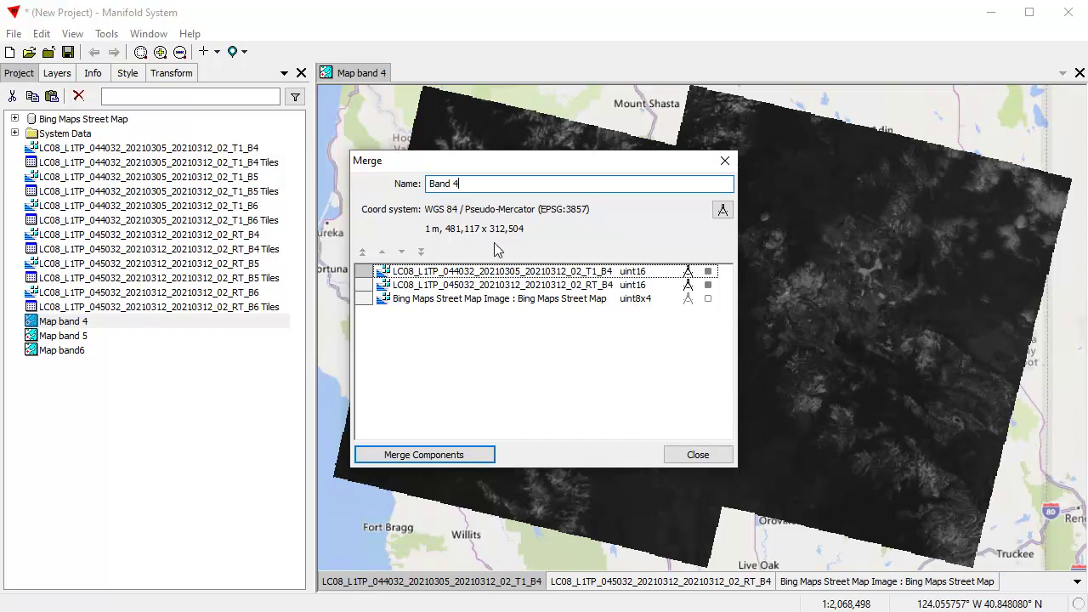
pyautogui.rightClick(469, 277)
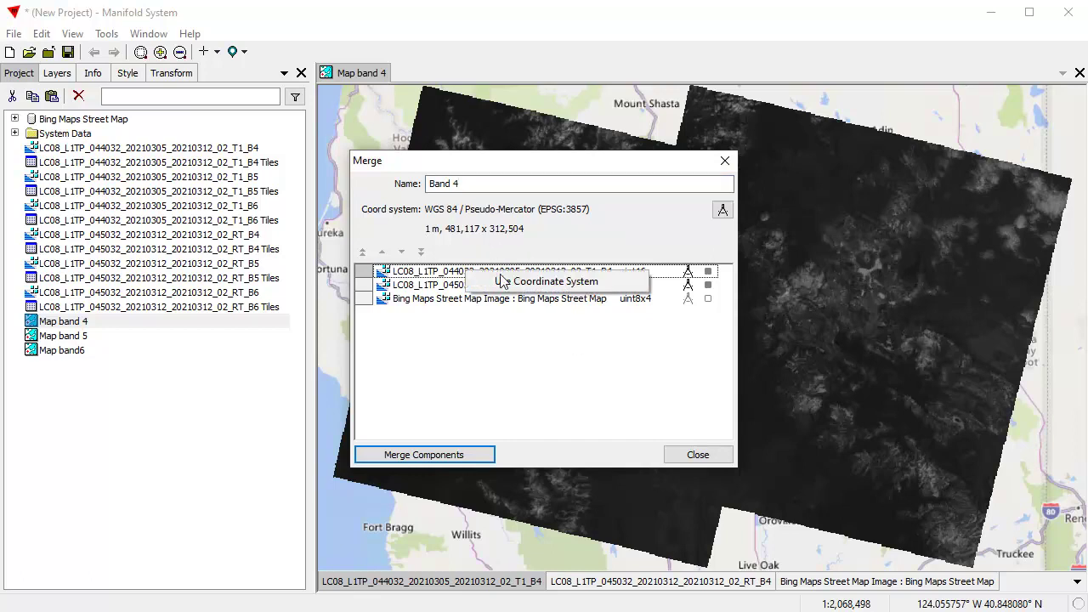
pyautogui.click(478, 282)
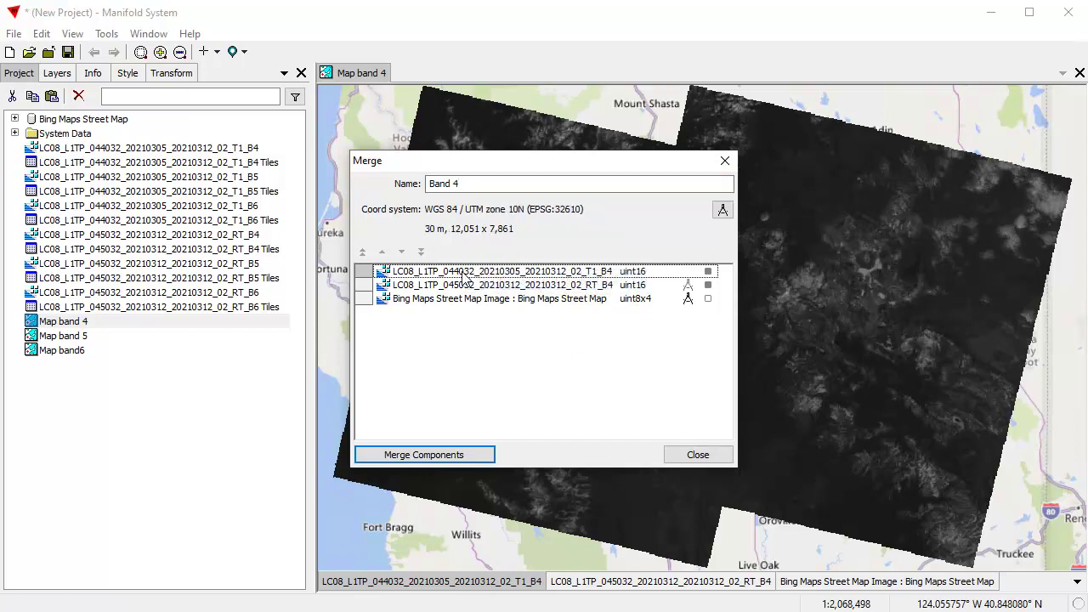
pyautogui.rightClick(505, 272)
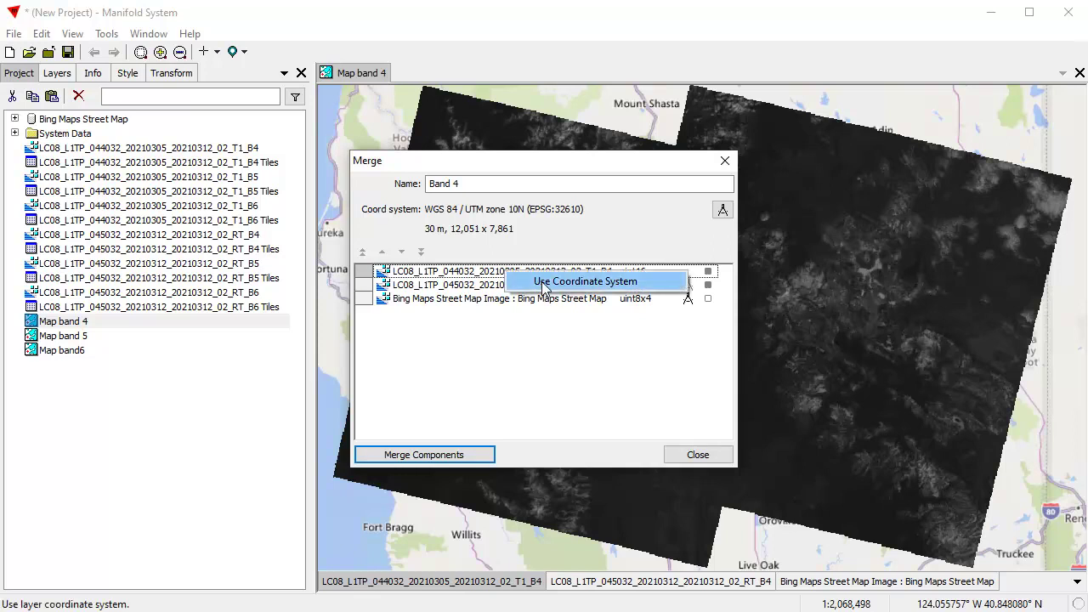
pyautogui.click(544, 286)
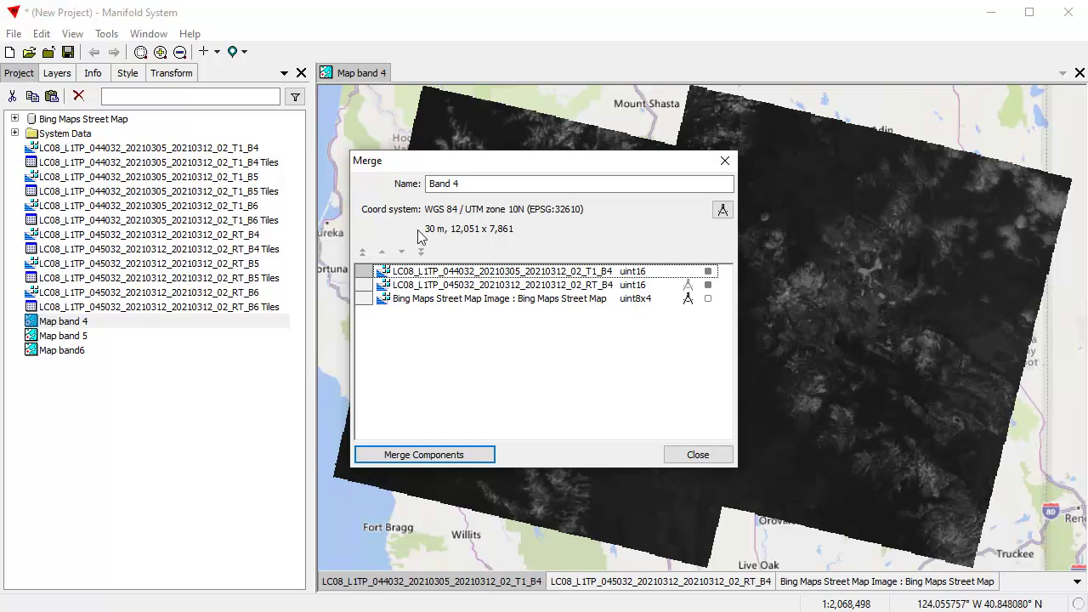
pyautogui.click(461, 456)
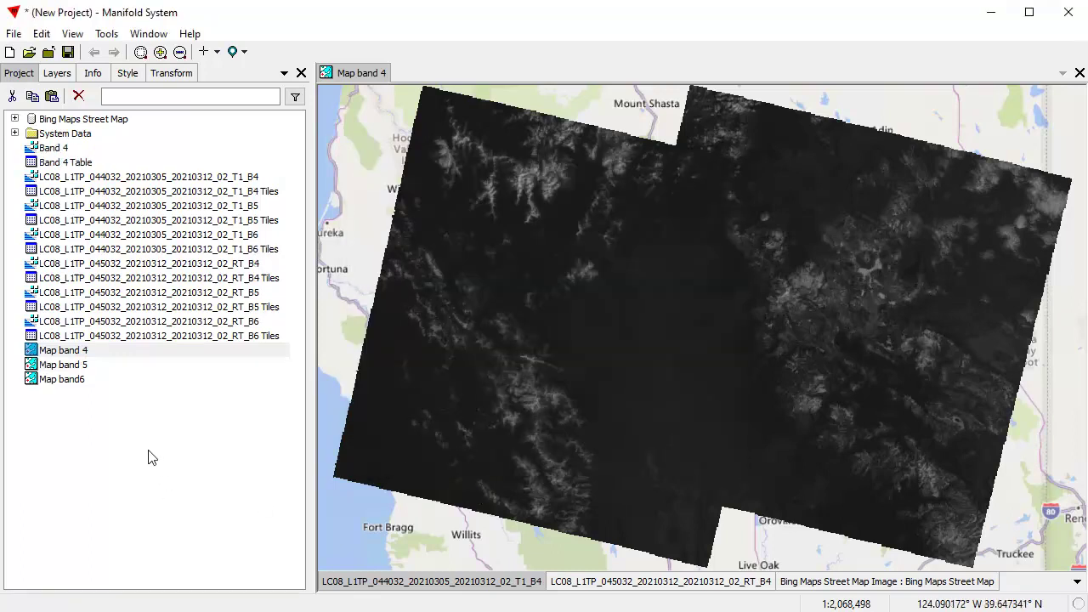
# From Map band 5, merge the two B5 scenes into a 'Band 5' image in UTM zone 10N.
pyautogui.doubleClick(88, 365)
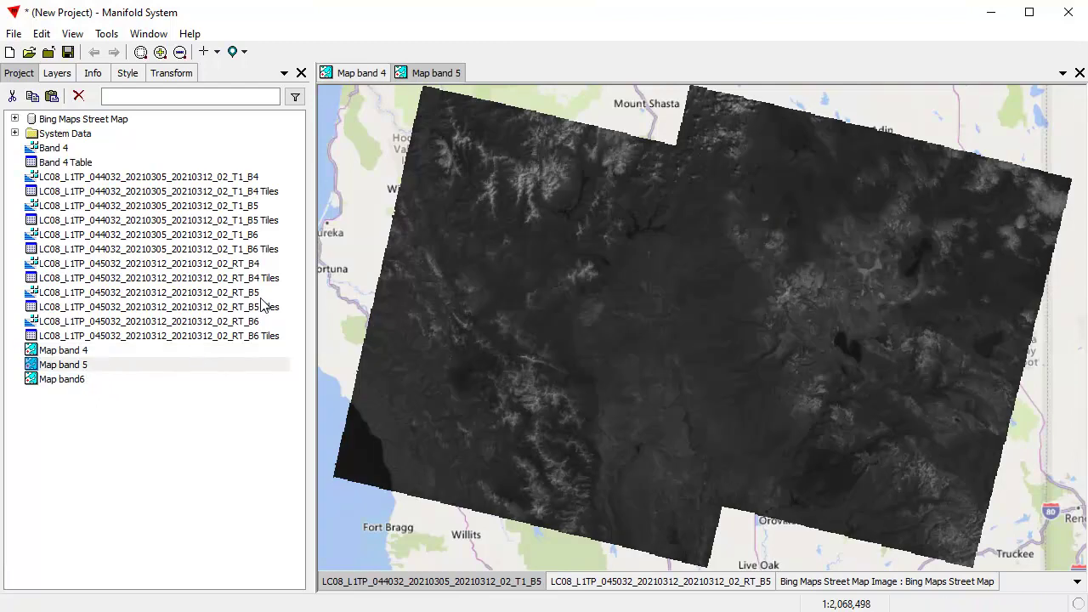
pyautogui.click(42, 34)
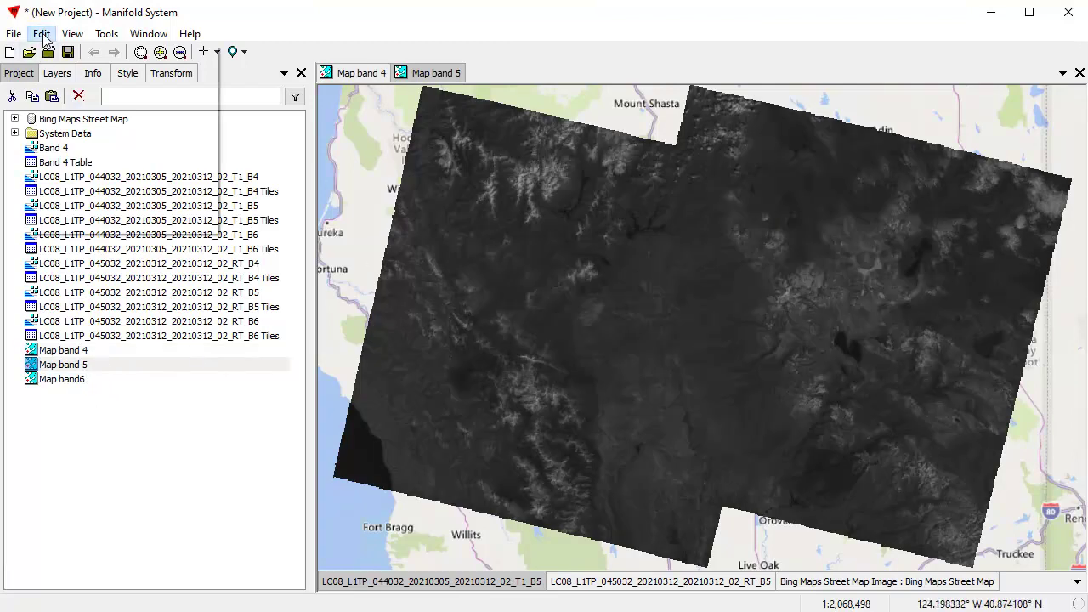
pyautogui.moveTo(89, 213)
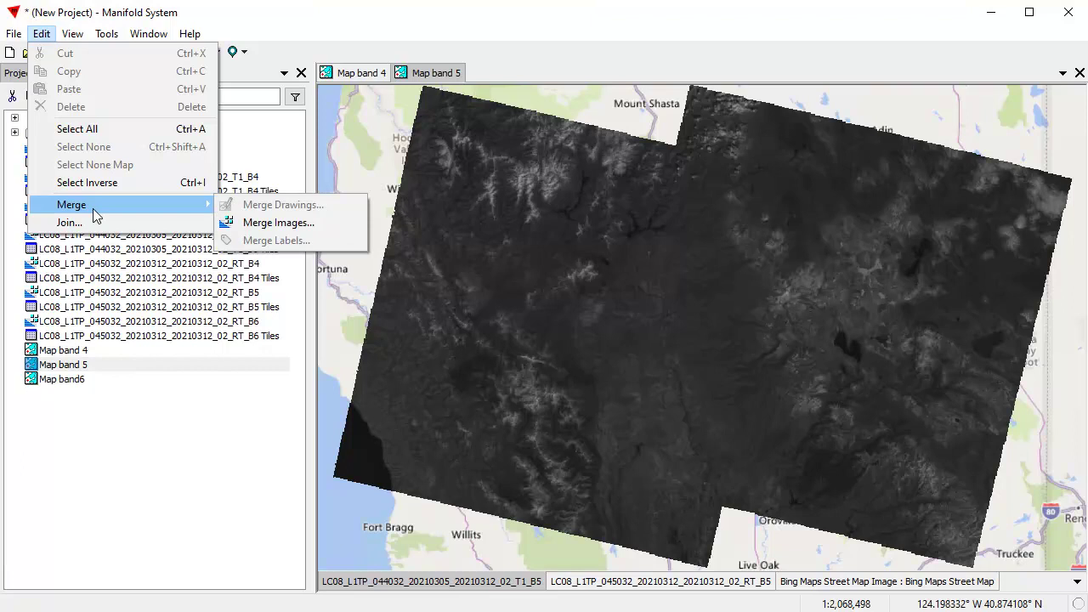
pyautogui.click(274, 224)
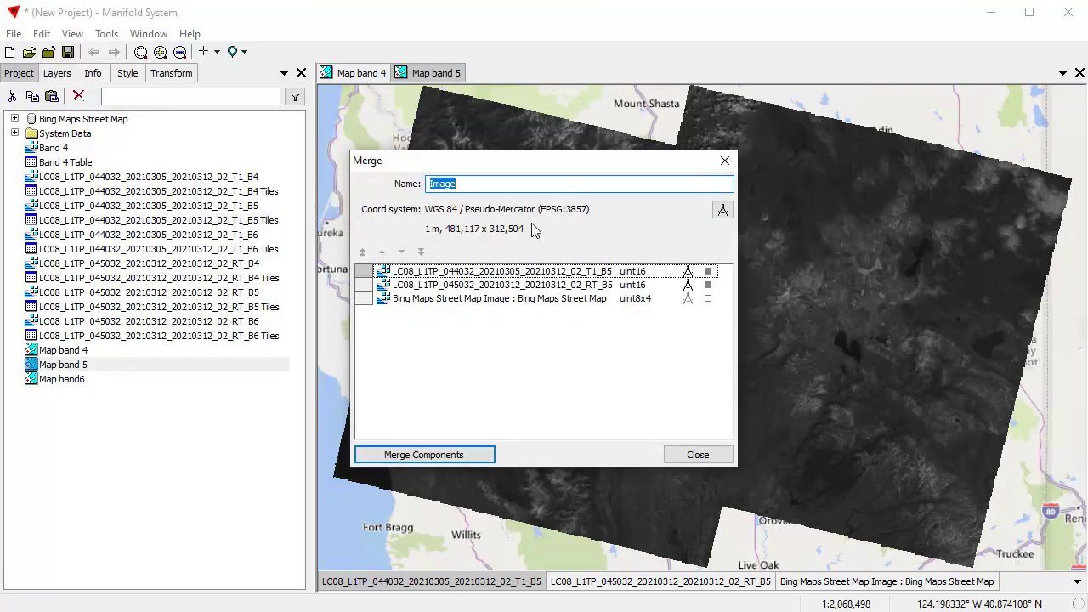
pyautogui.write('Band 5')
pyautogui.rightClick(483, 272)
pyautogui.click(548, 280)
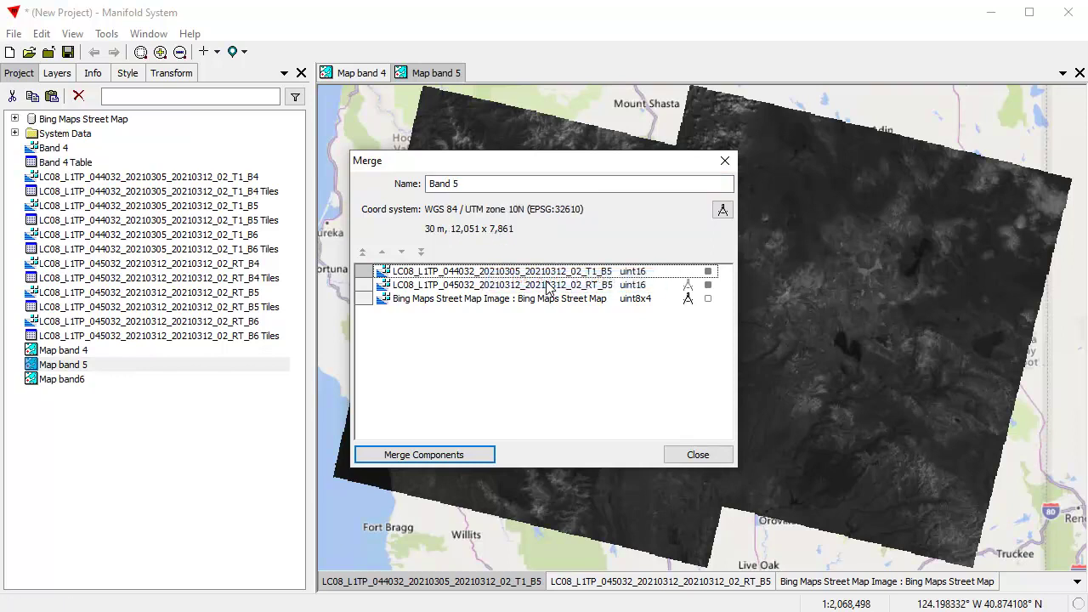
pyautogui.click(465, 457)
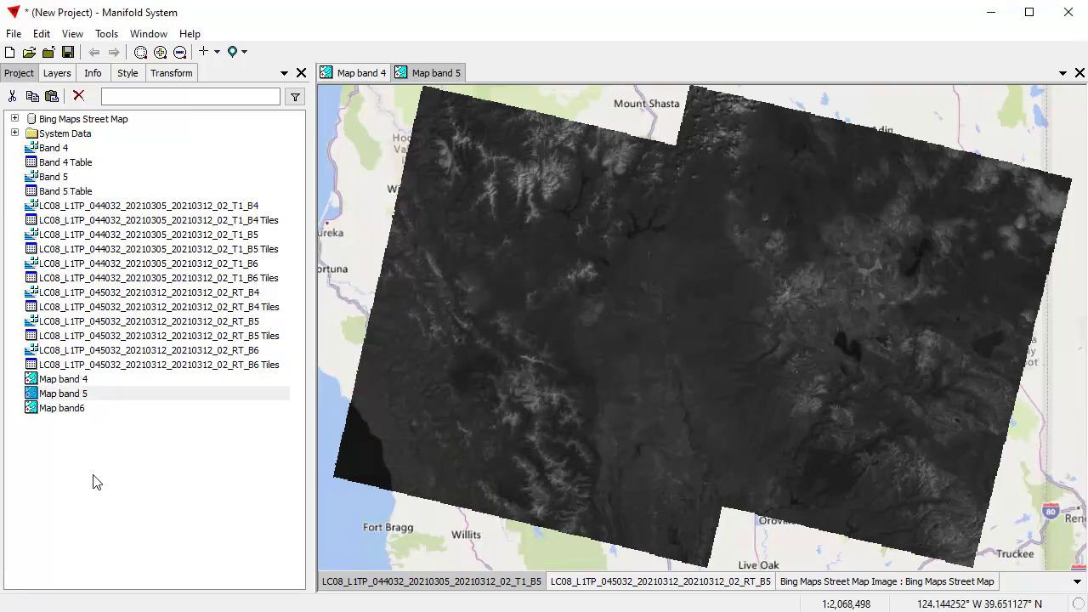
pyautogui.doubleClick(82, 409)
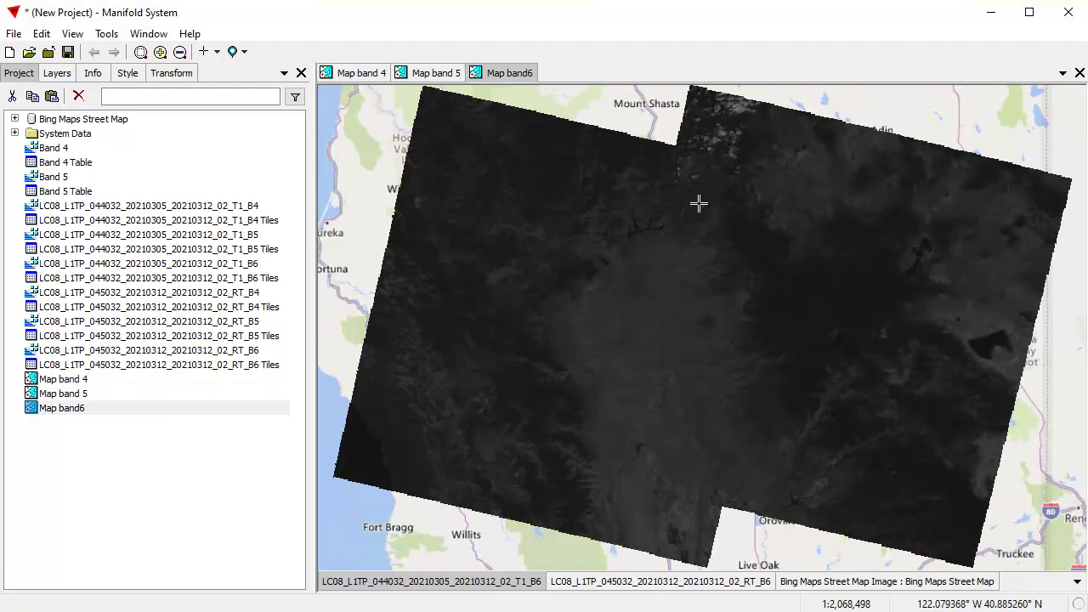
# Merge the two B6 scenes into a 'Band 6' image using the first scene's UTM zone 10N system.
pyautogui.click(42, 34)
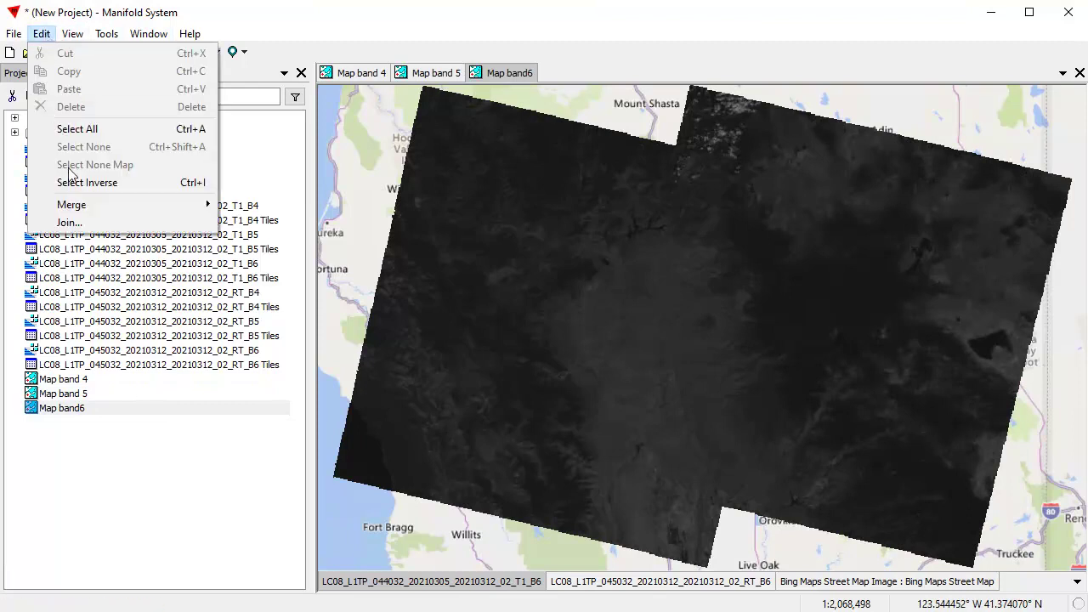
pyautogui.moveTo(73, 204)
pyautogui.click(301, 223)
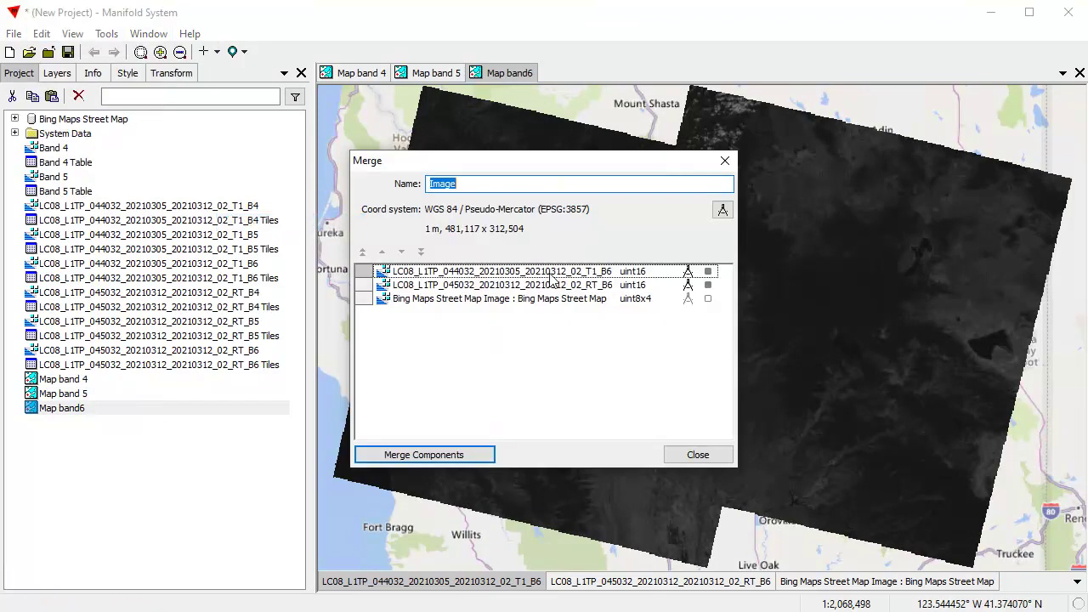
pyautogui.write('Band 6')
pyautogui.rightClick(536, 276)
pyautogui.click(597, 281)
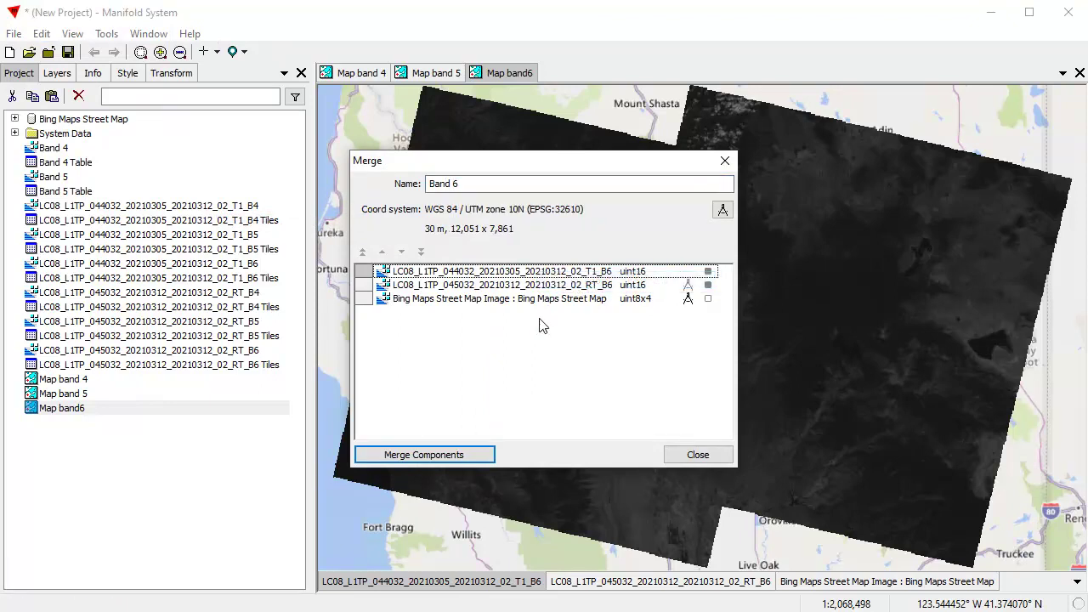
pyautogui.click(457, 458)
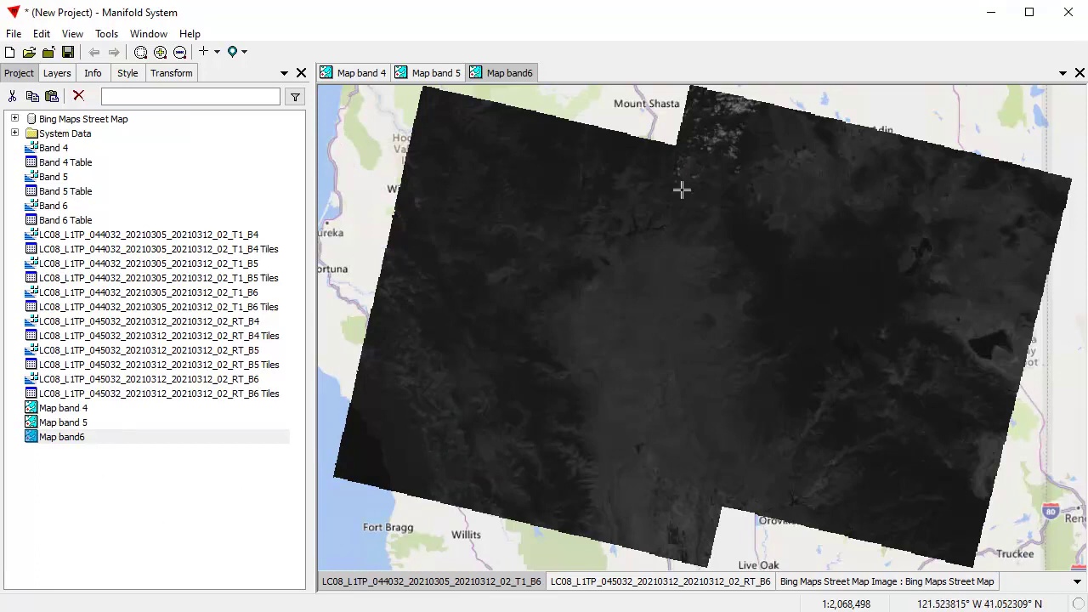
# Close the Map band6, Map band 5 and Map band 4 windows.
pyautogui.click(1080, 73)
pyautogui.click(1080, 74)
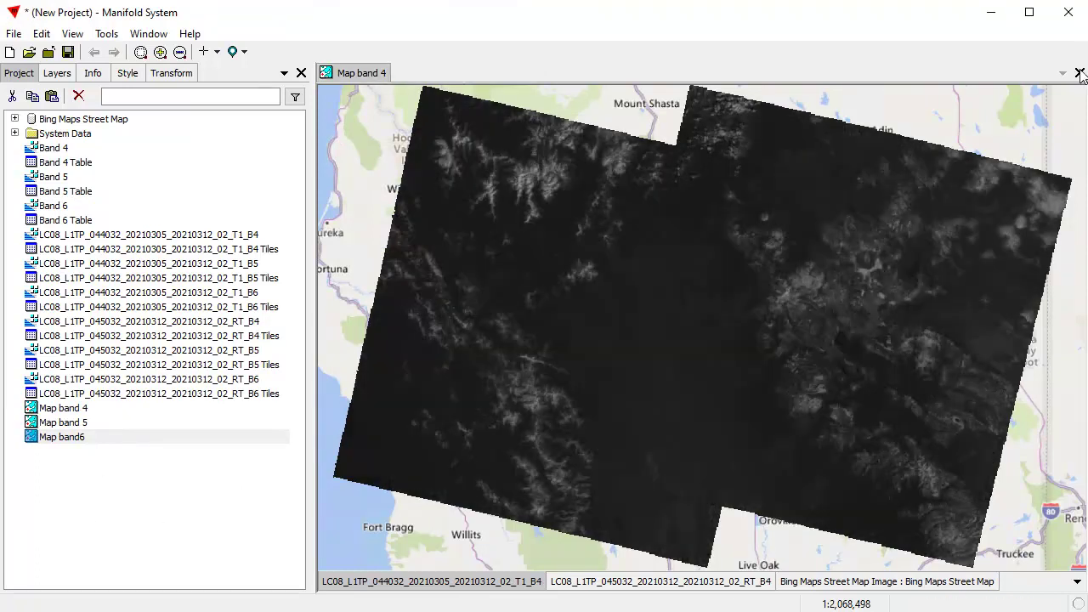
pyautogui.click(1080, 74)
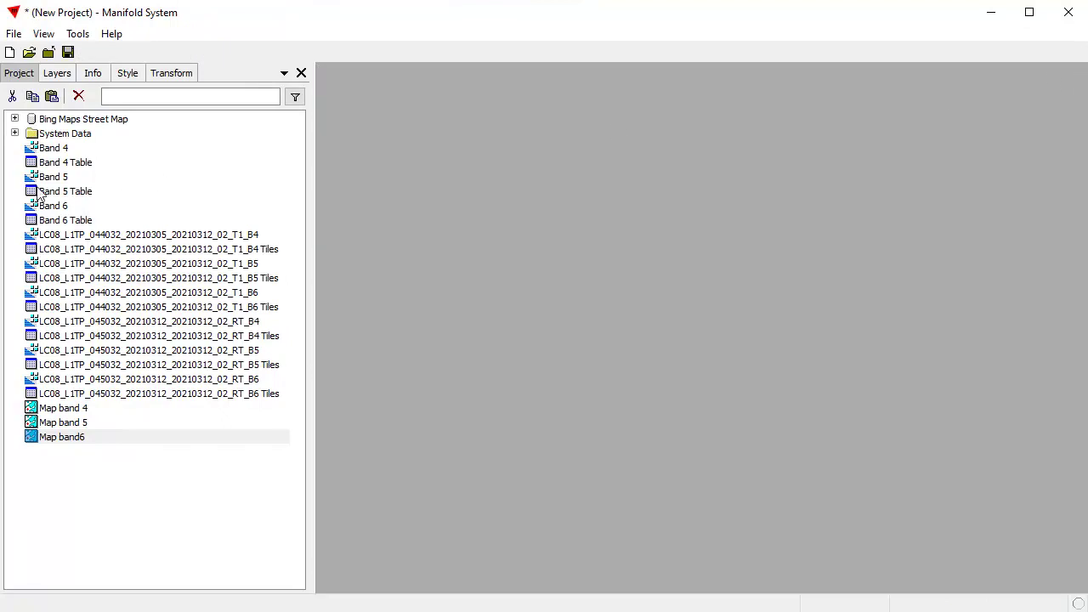
# Open the merged Band 4, Band 5 and Band 6 images to inspect them, then close them.
pyautogui.doubleClick(56, 150)
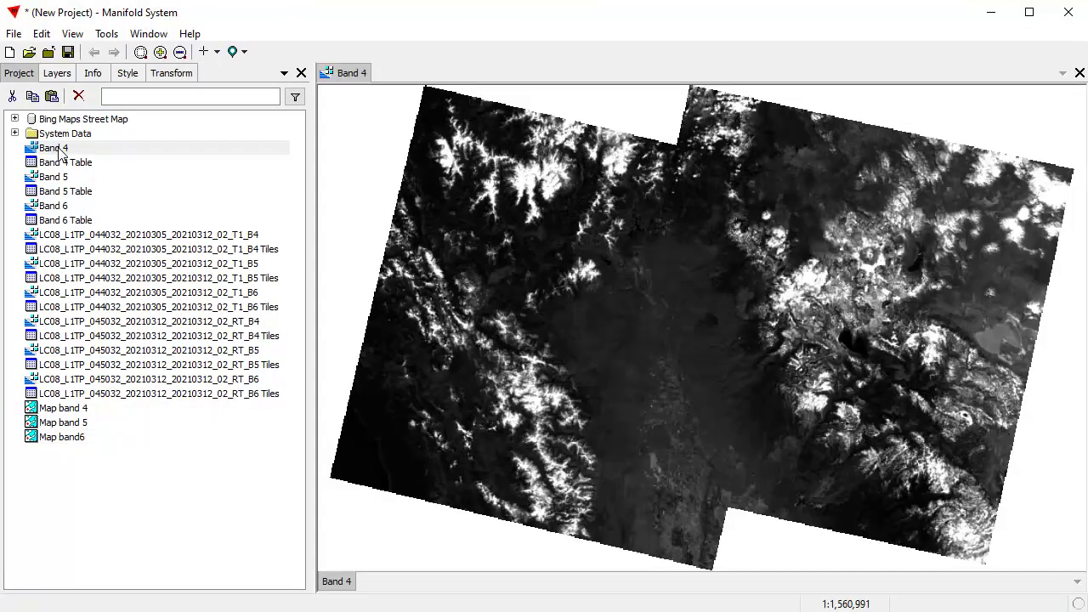
pyautogui.doubleClick(58, 177)
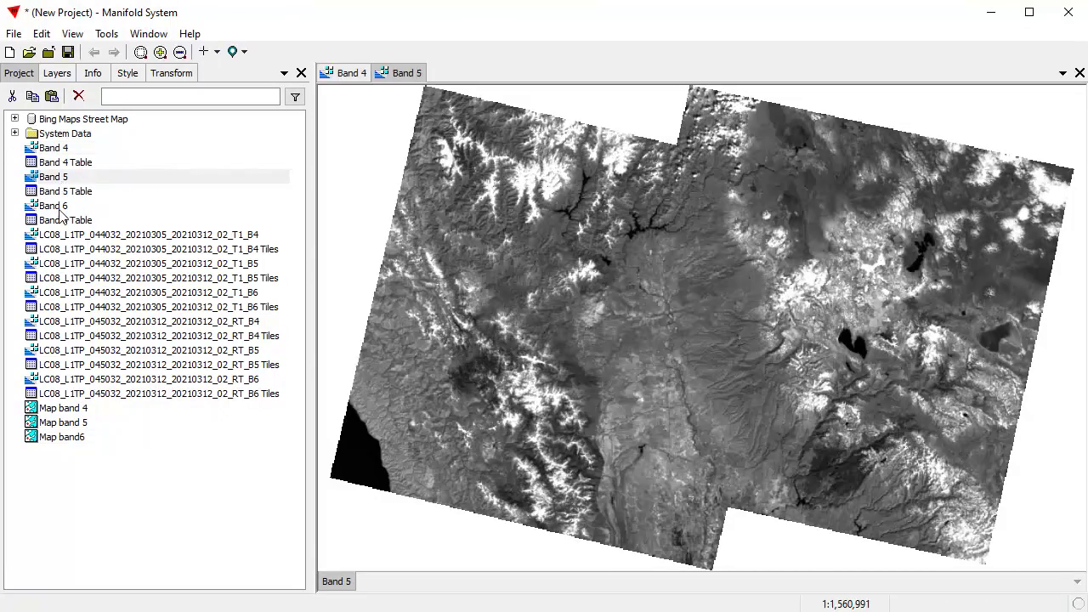
pyautogui.doubleClick(53, 207)
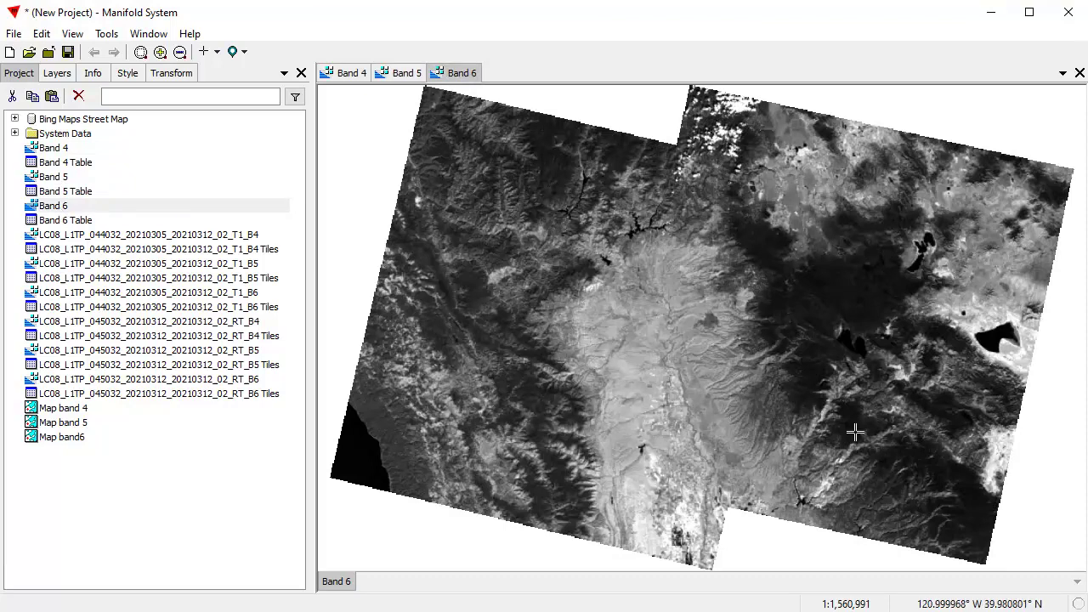
pyautogui.click(1080, 73)
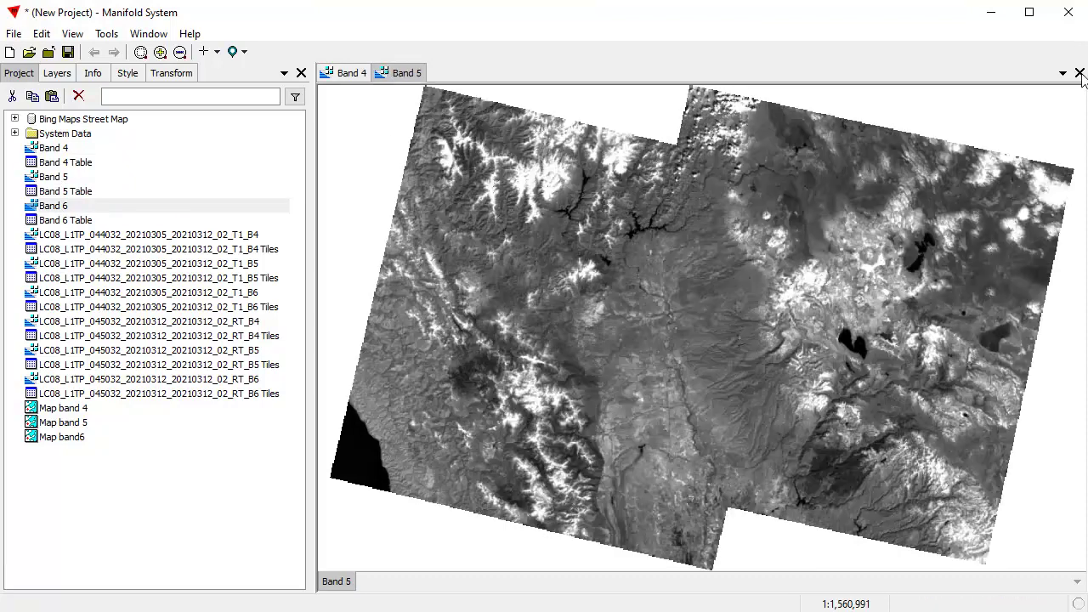
pyautogui.click(1080, 73)
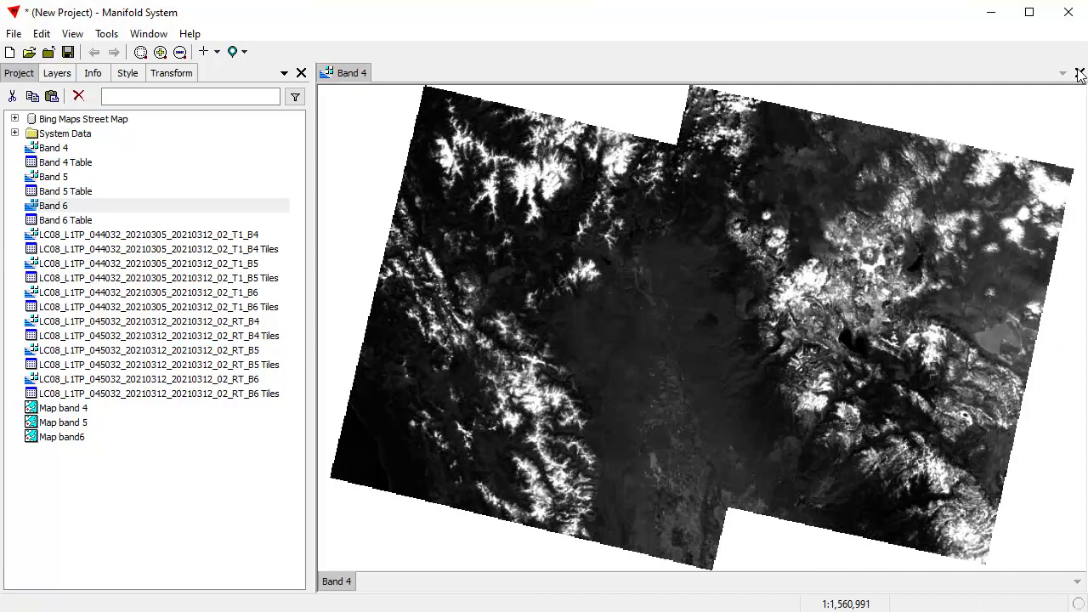
pyautogui.click(1080, 73)
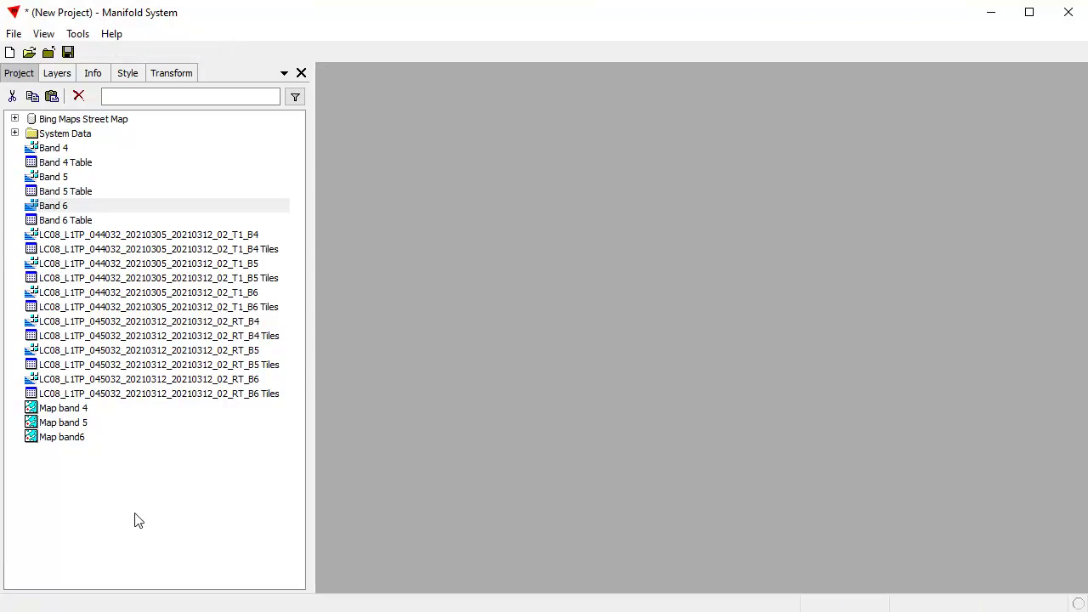
# Paste a copy of the Band 4 image and Band 4 Table into the project.
pyautogui.click(62, 150)
pyautogui.keyDown('ctrl'); pyautogui.click(75, 165); pyautogui.keyUp('ctrl')
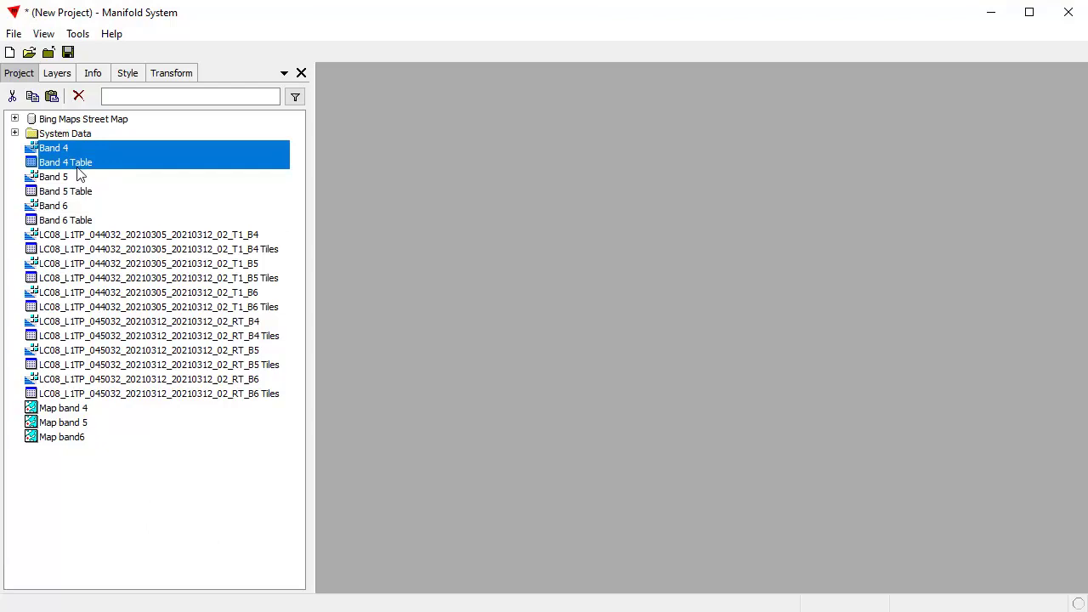
pyautogui.click(51, 97)
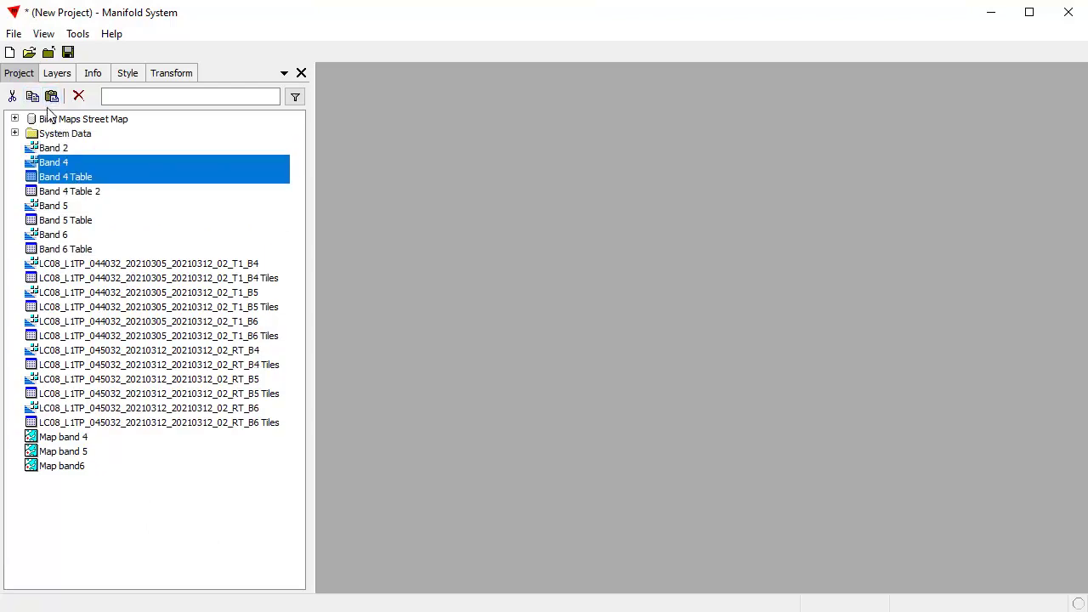
# Rename the pasted image and its table to 'Multiband' and 'Multiband Table'.
pyautogui.click(66, 150)
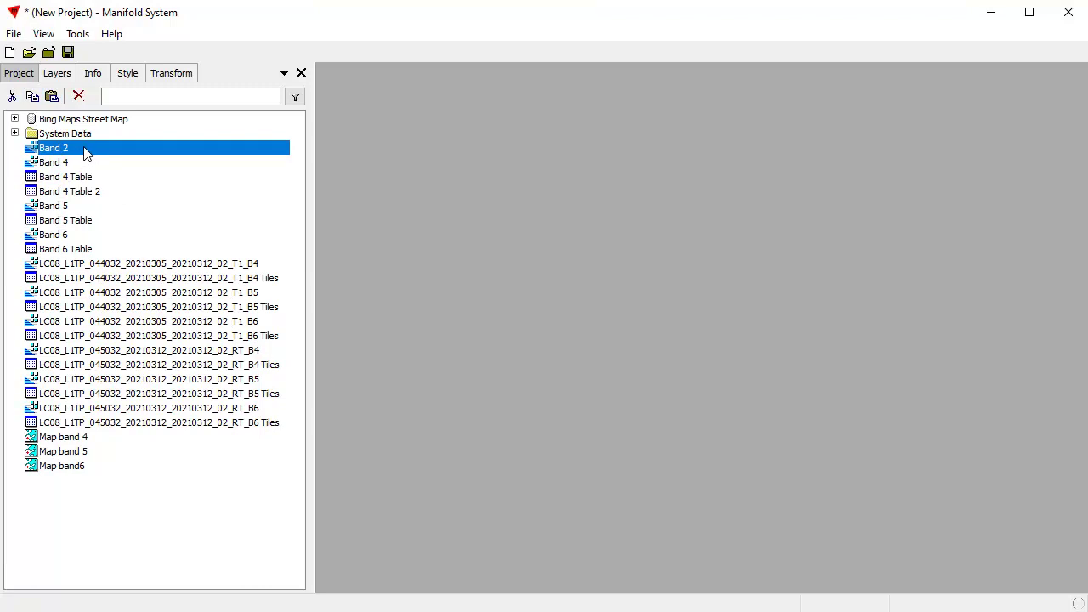
pyautogui.rightClick(84, 153)
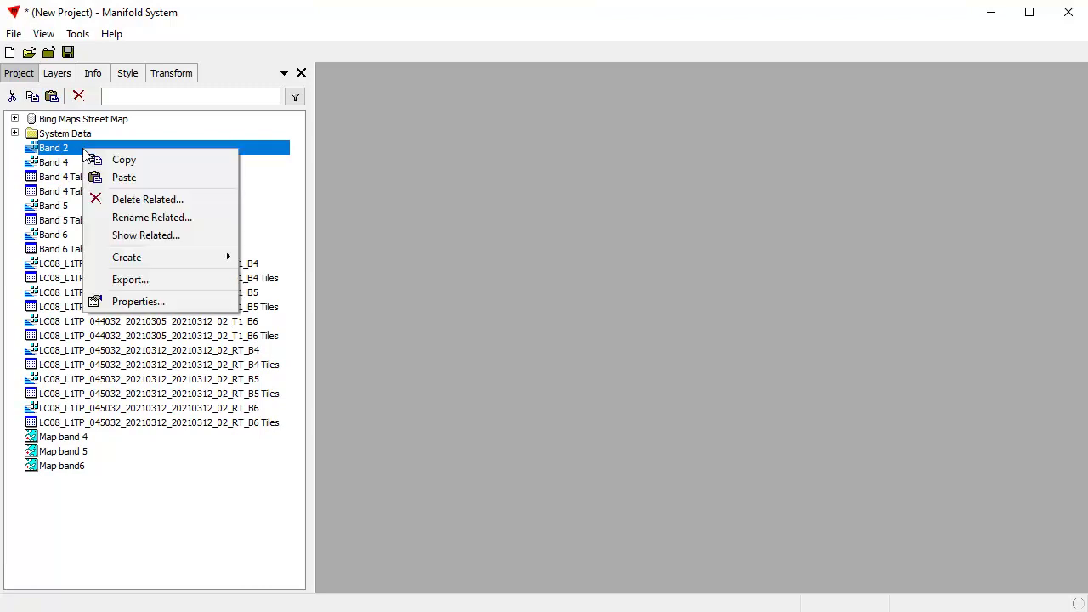
pyautogui.click(153, 219)
pyautogui.click(403, 246)
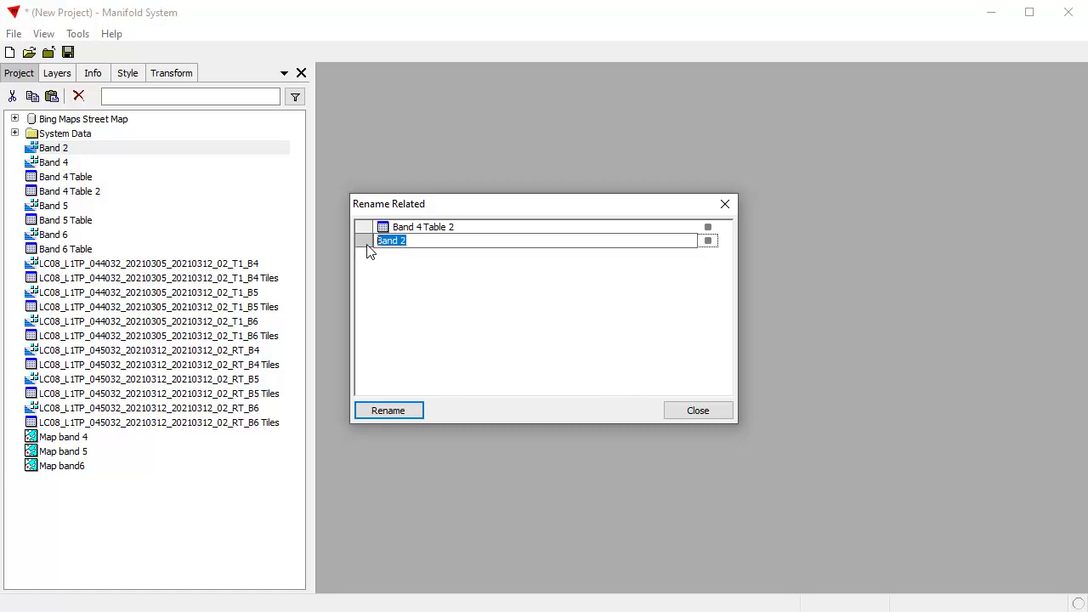
pyautogui.write('Multib')
pyautogui.click(367, 244)
pyautogui.click(441, 230)
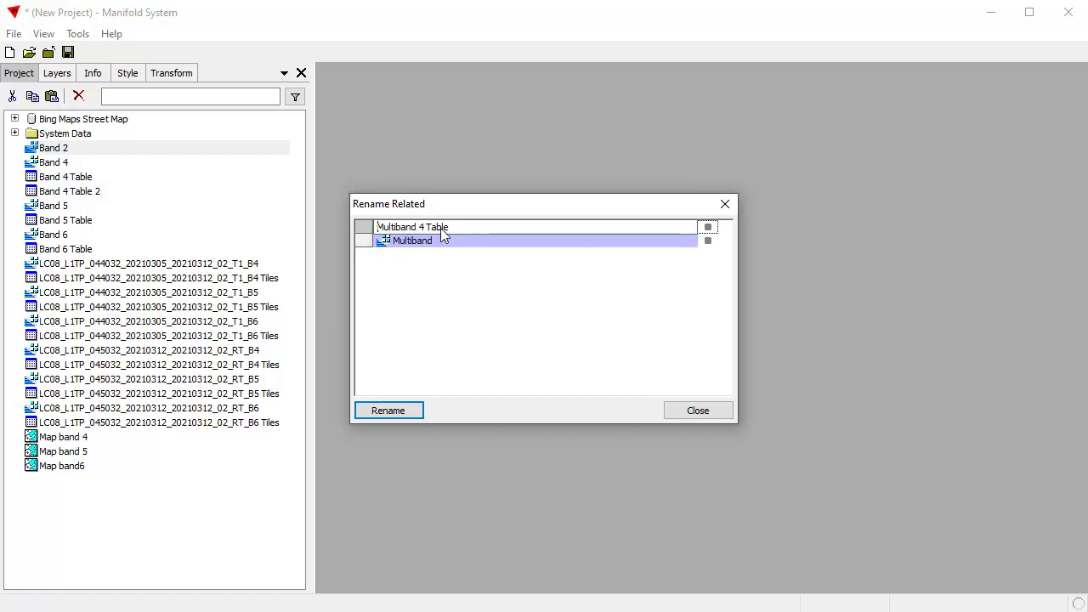
pyautogui.moveTo(434, 229); pyautogui.dragTo(422, 231)
pyautogui.write('T')
pyautogui.press('Return')
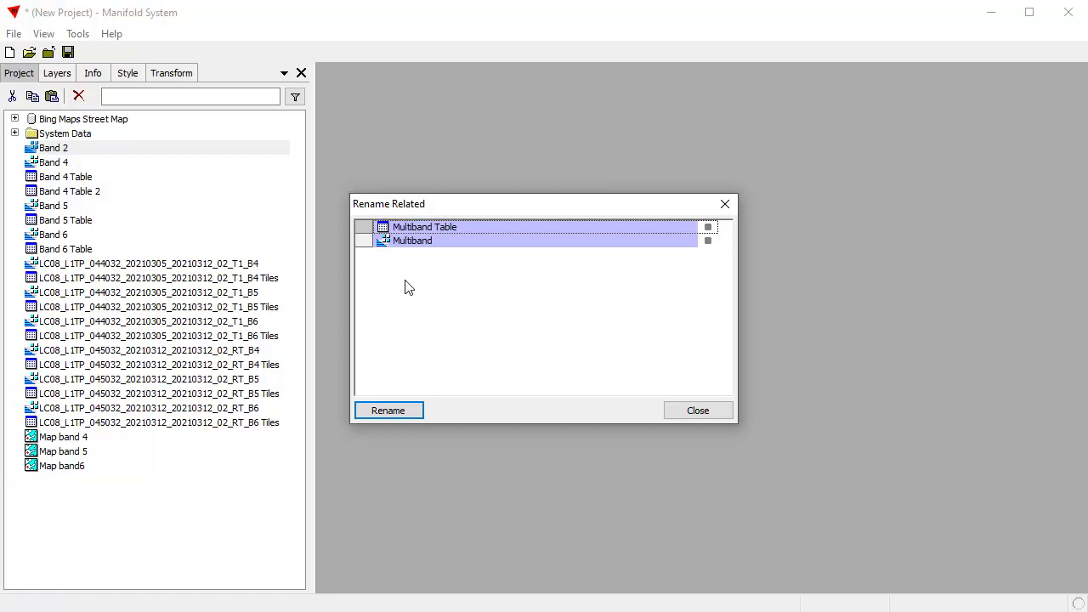
pyautogui.click(411, 411)
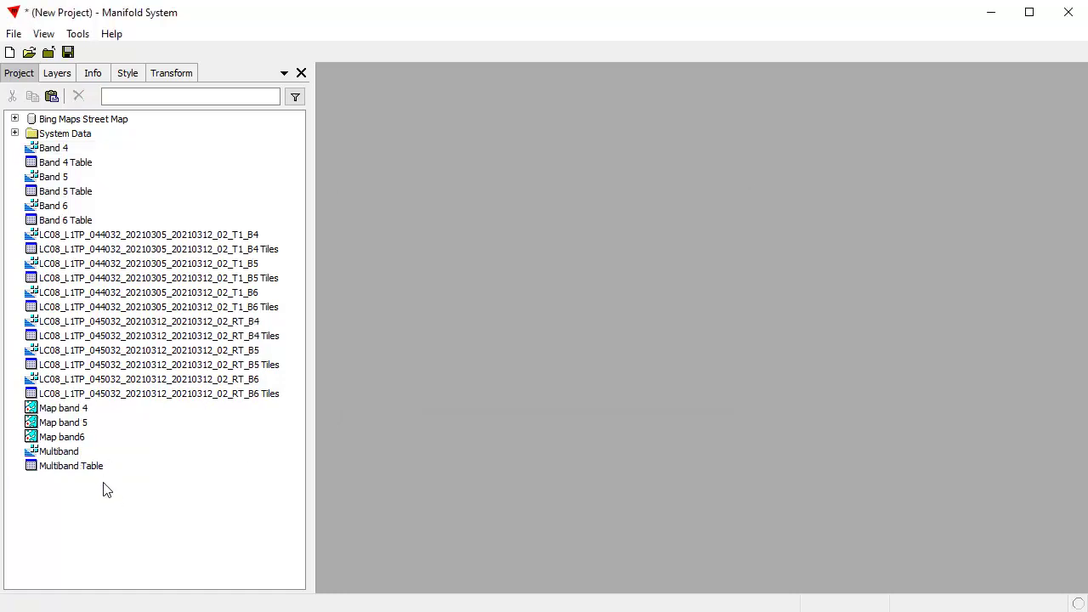
# Open the Multiband image and check its component details in the Info pane.
pyautogui.doubleClick(68, 453)
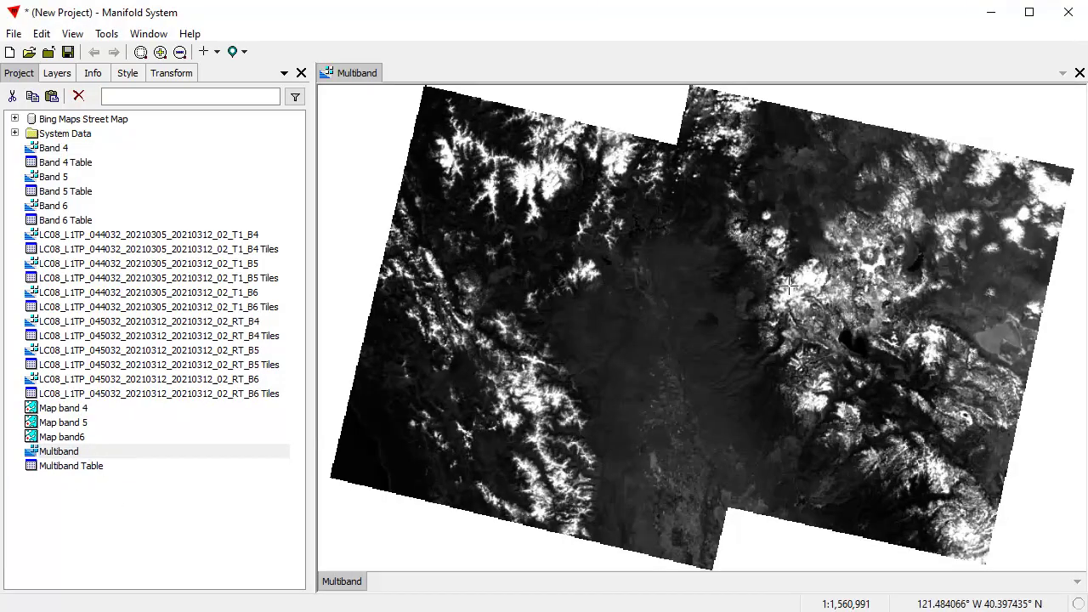
pyautogui.click(93, 73)
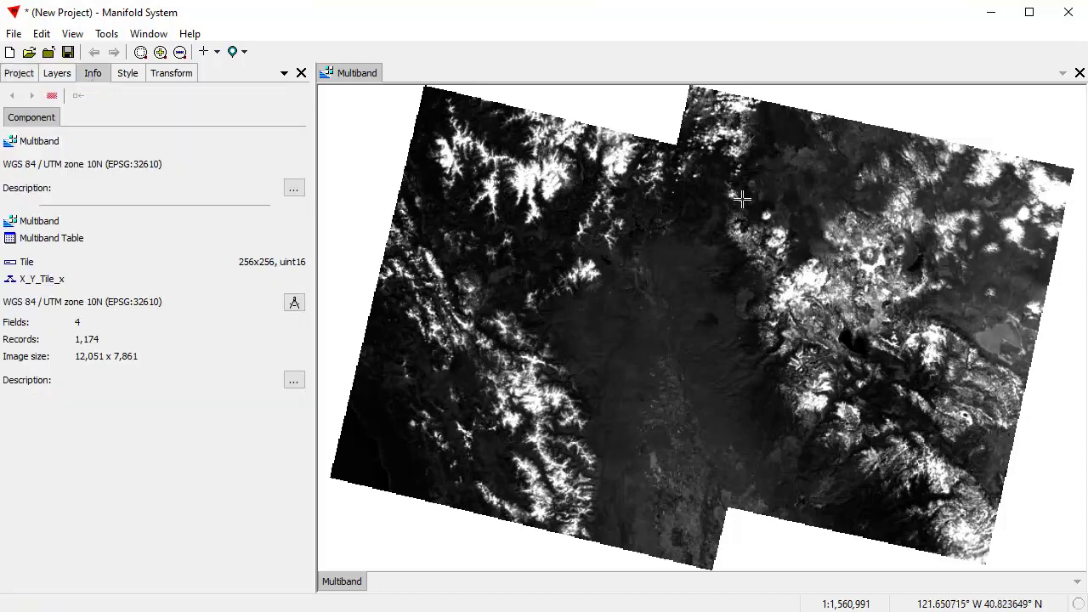
pyautogui.click(13, 77)
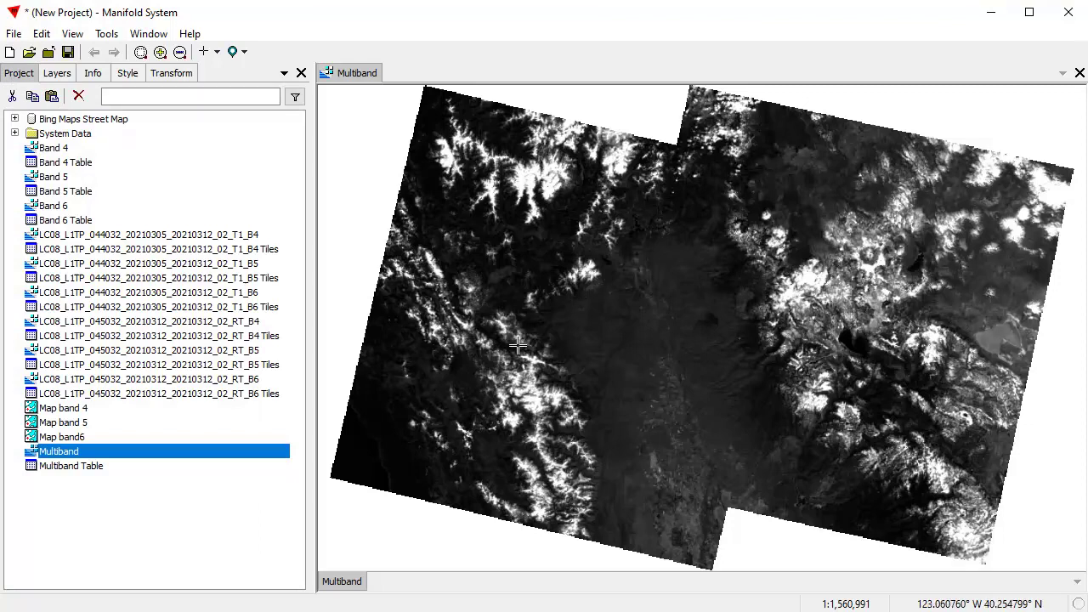
# Drag Band 5 and Band 6 into the Multiband window as layers, keeping Multiband active.
pyautogui.click(356, 74)
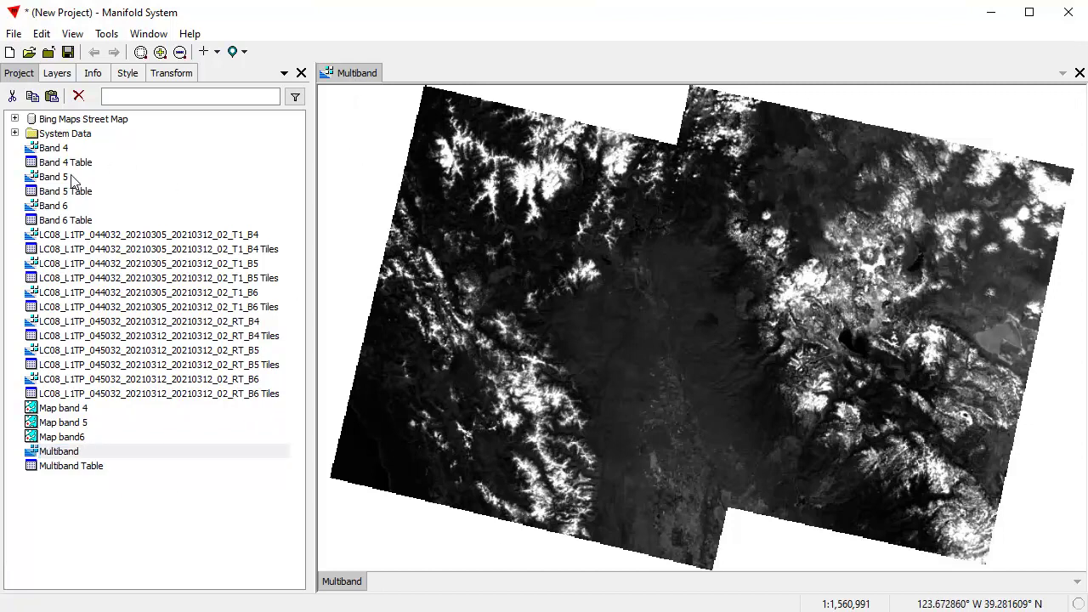
pyautogui.moveTo(72, 179); pyautogui.dragTo(372, 226)
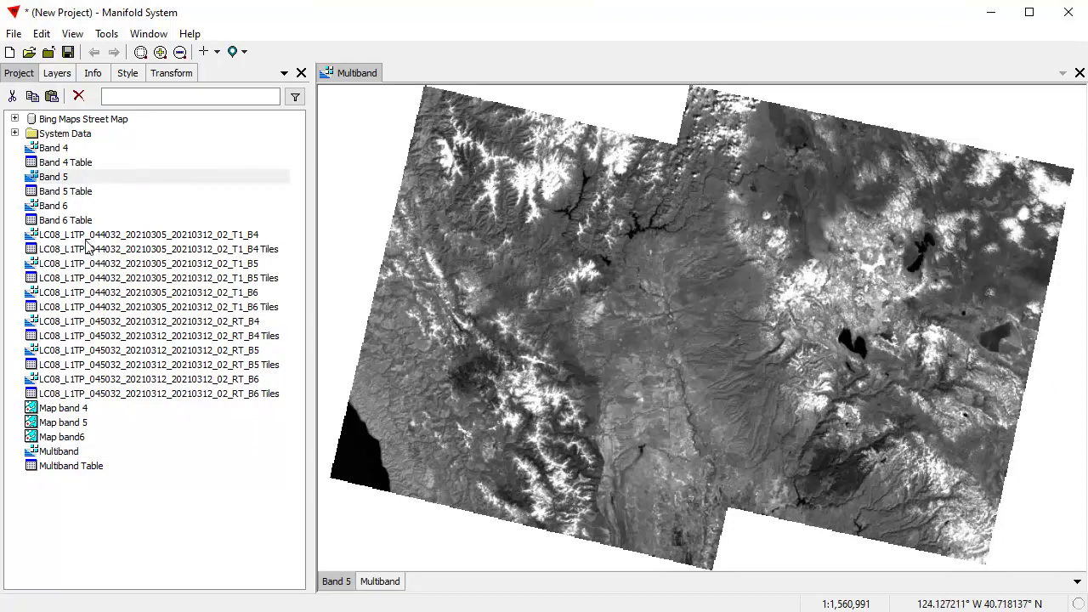
pyautogui.moveTo(58, 208); pyautogui.dragTo(500, 214)
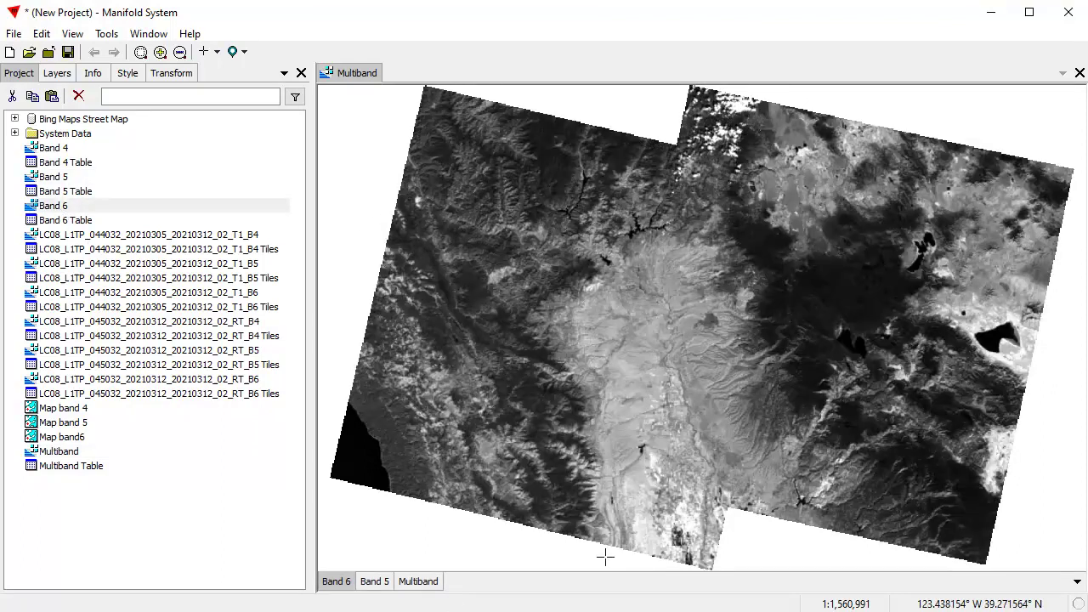
pyautogui.click(420, 582)
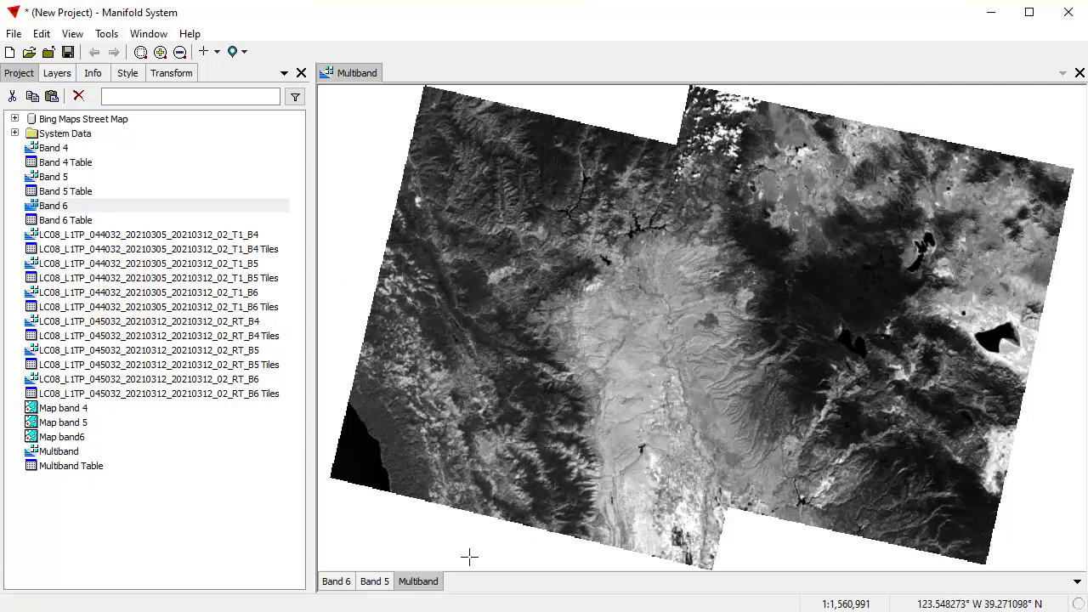
# Join Band 5's Channel 0 into the Multiband image as new Channel 1.
pyautogui.click(41, 36)
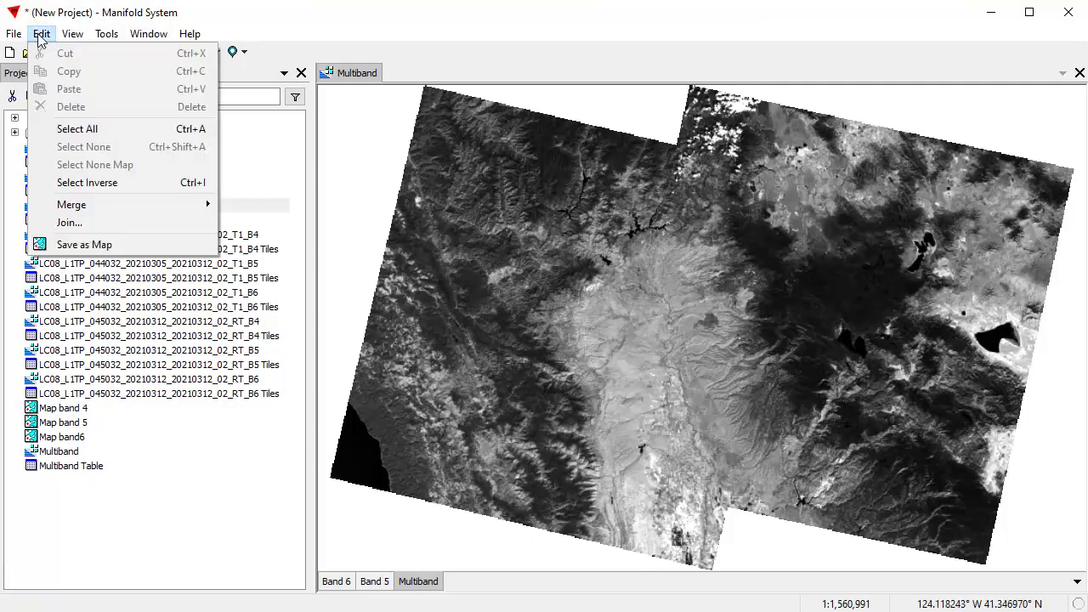
pyautogui.click(70, 223)
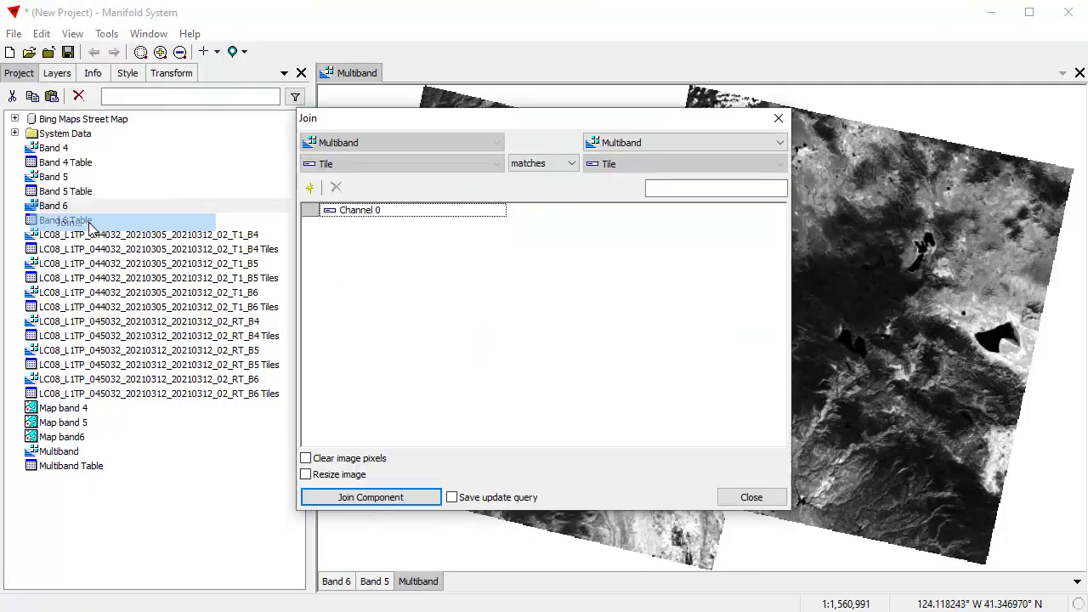
pyautogui.click(687, 142)
pyautogui.click(655, 160)
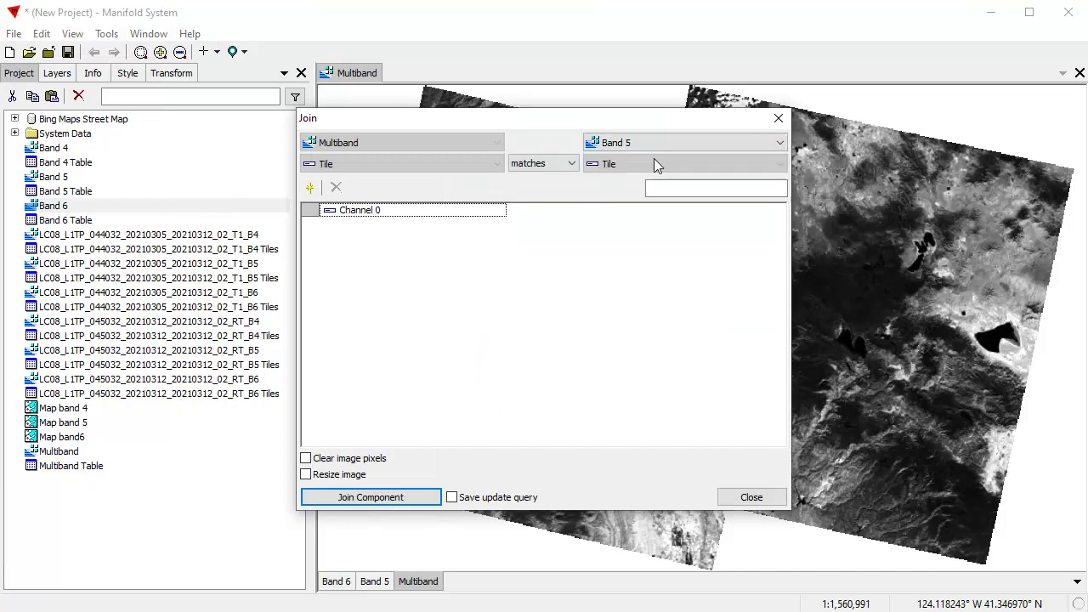
pyautogui.click(311, 188)
pyautogui.click(335, 212)
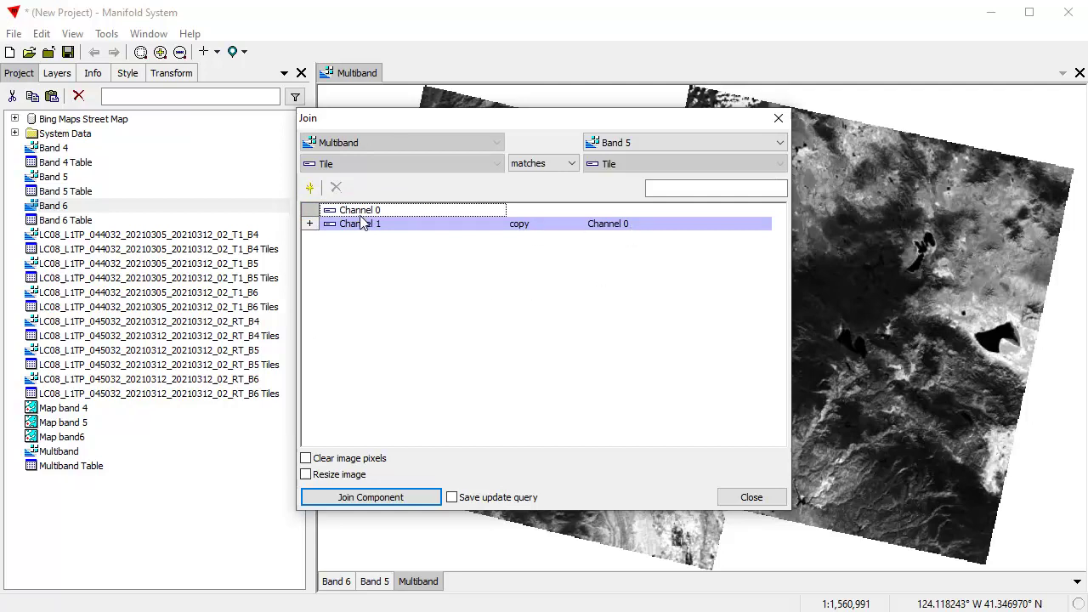
pyautogui.click(383, 498)
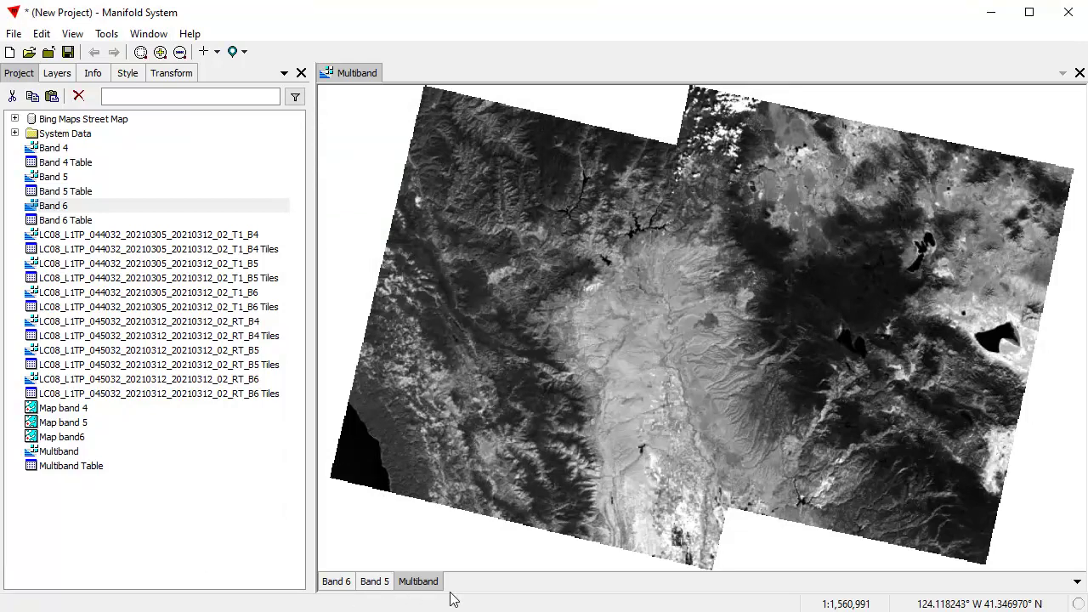
# Confirm in the Info pane that Multiband now has two channels.
pyautogui.click(98, 78)
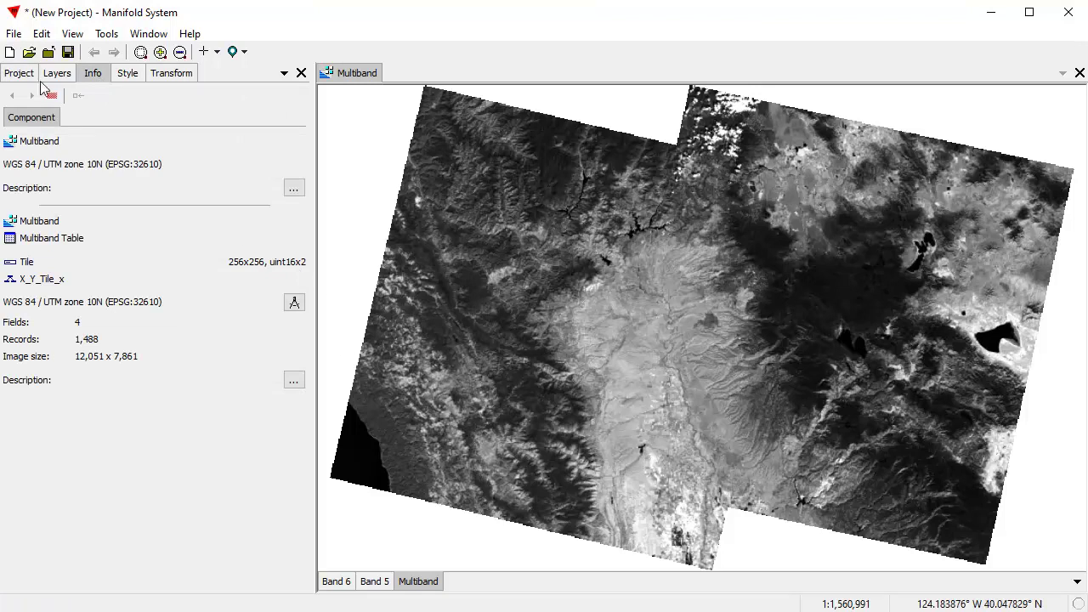
pyautogui.click(23, 74)
pyautogui.click(337, 68)
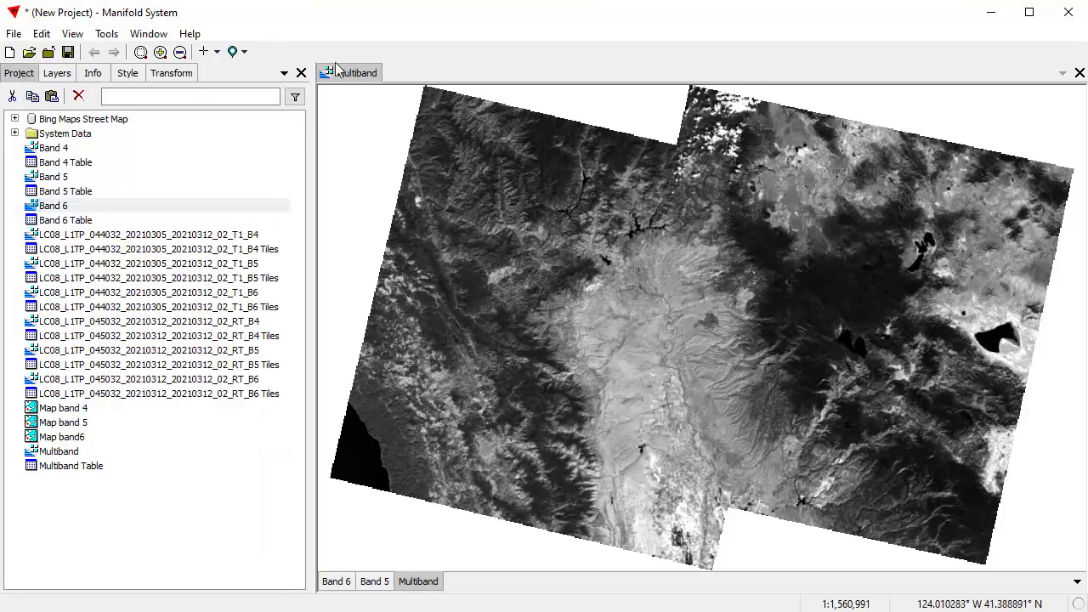
pyautogui.click(41, 34)
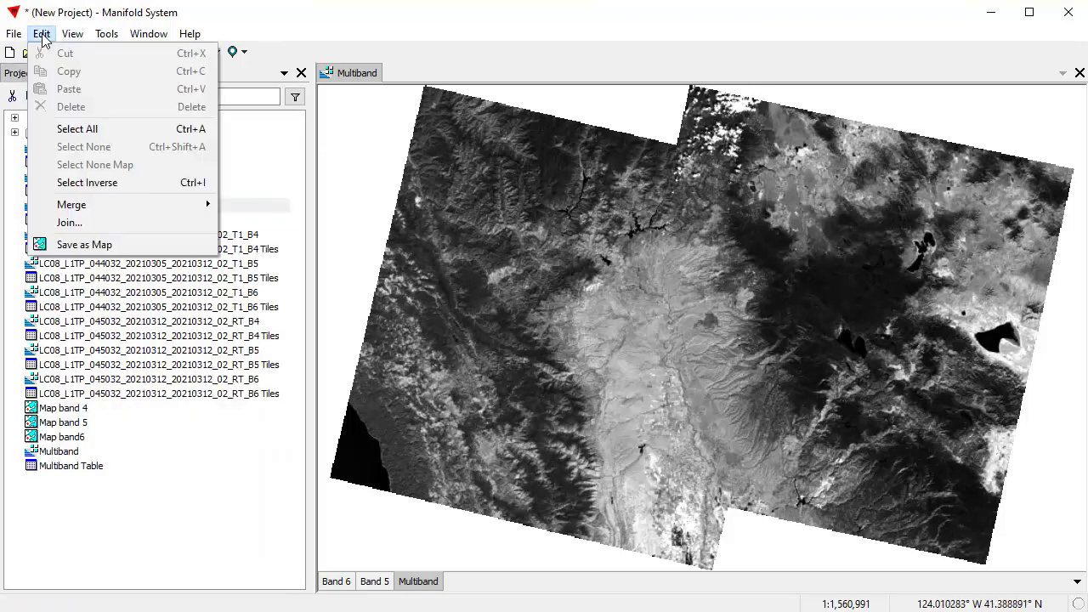
# Join Band 6's Channel 0 into the Multiband image as new Channel 2.
pyautogui.click(70, 223)
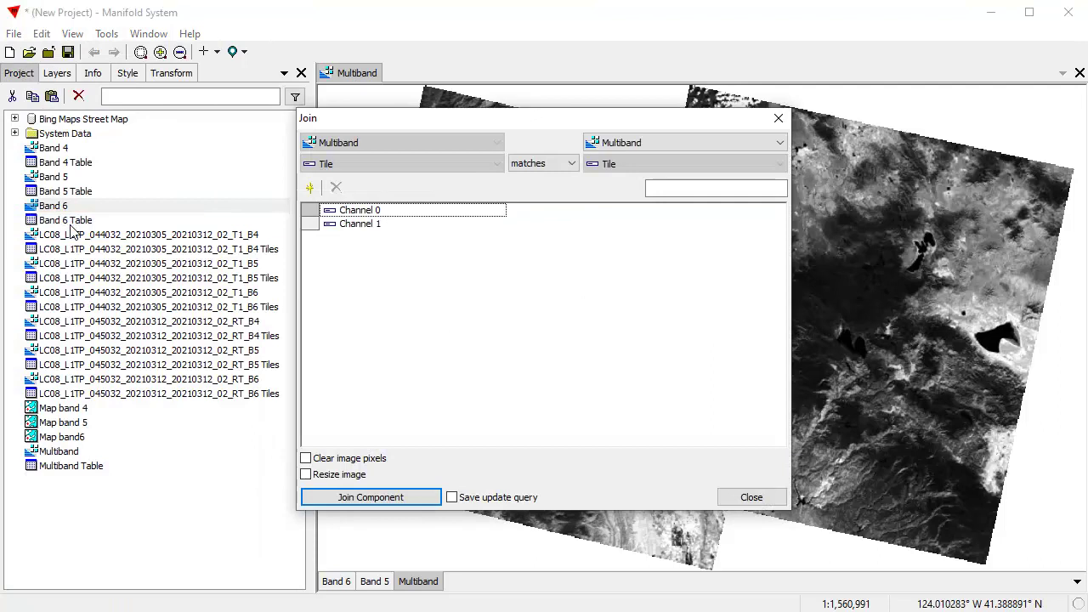
pyautogui.click(684, 142)
pyautogui.click(643, 173)
pyautogui.click(309, 187)
pyautogui.click(344, 212)
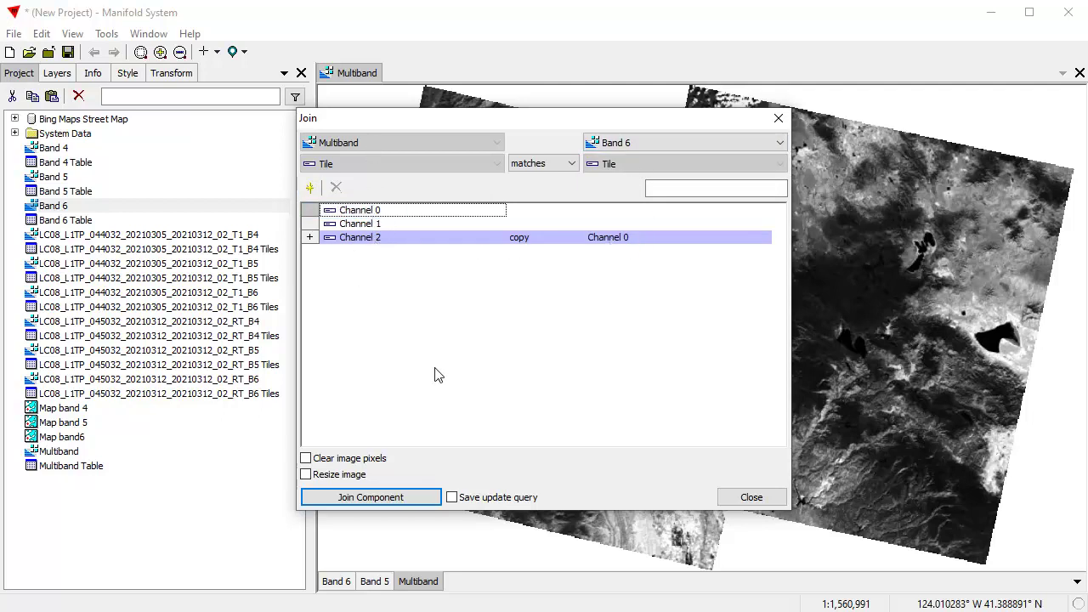
pyautogui.click(385, 498)
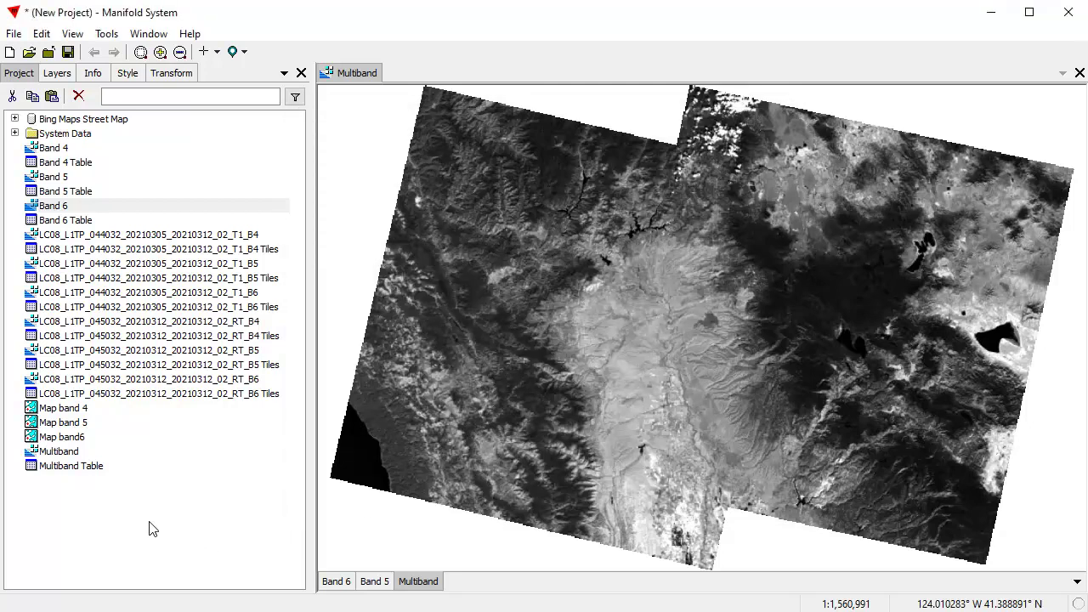
# Check Multiband's Info, close its view, and reopen Multiband alone as a colour composite.
pyautogui.click(93, 75)
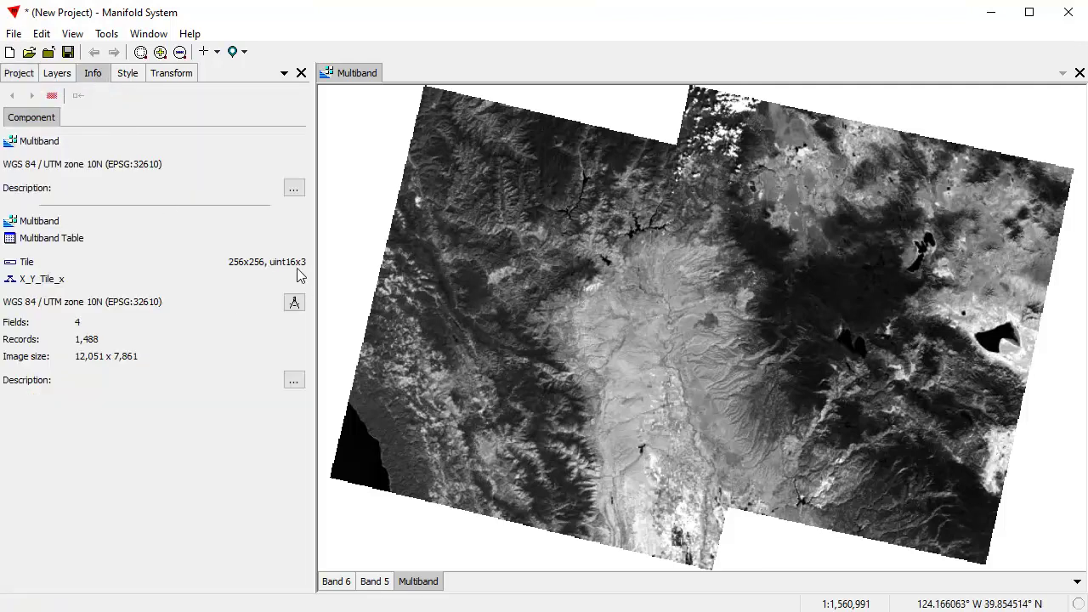
pyautogui.click(18, 75)
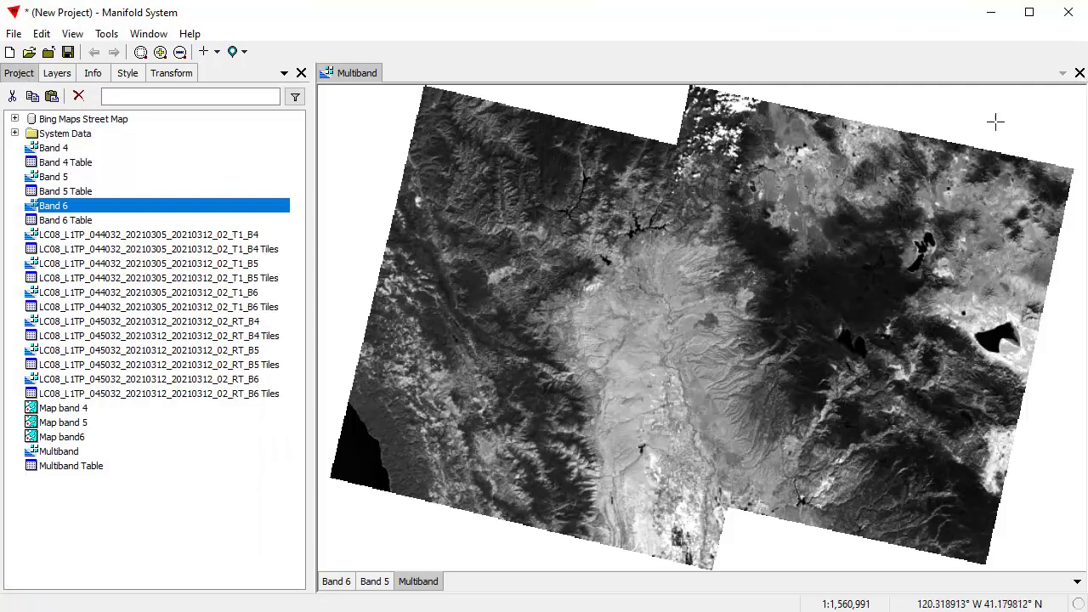
pyautogui.click(1080, 73)
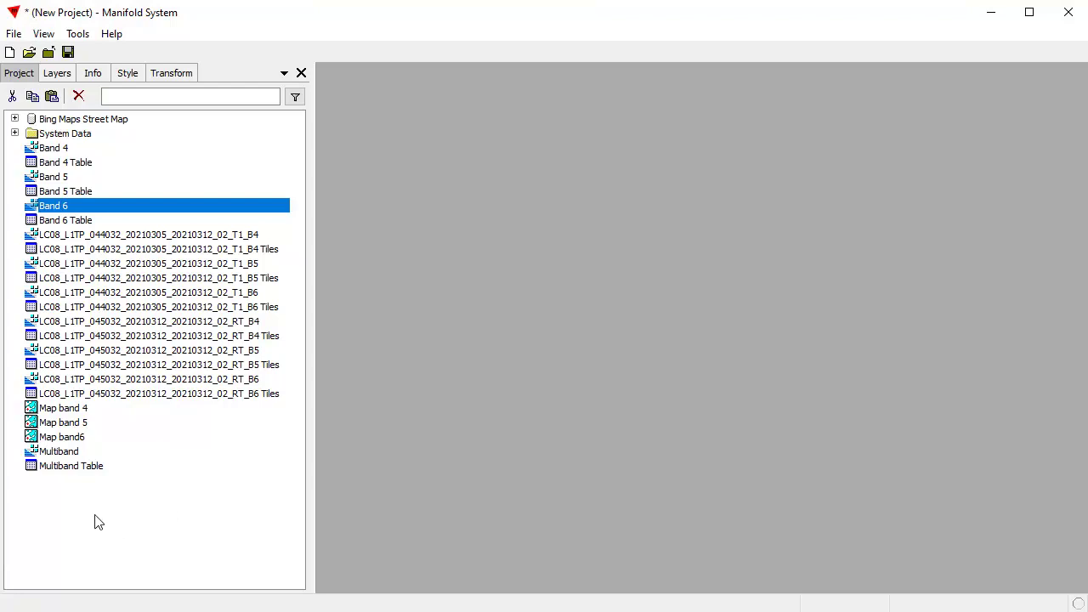
pyautogui.doubleClick(72, 452)
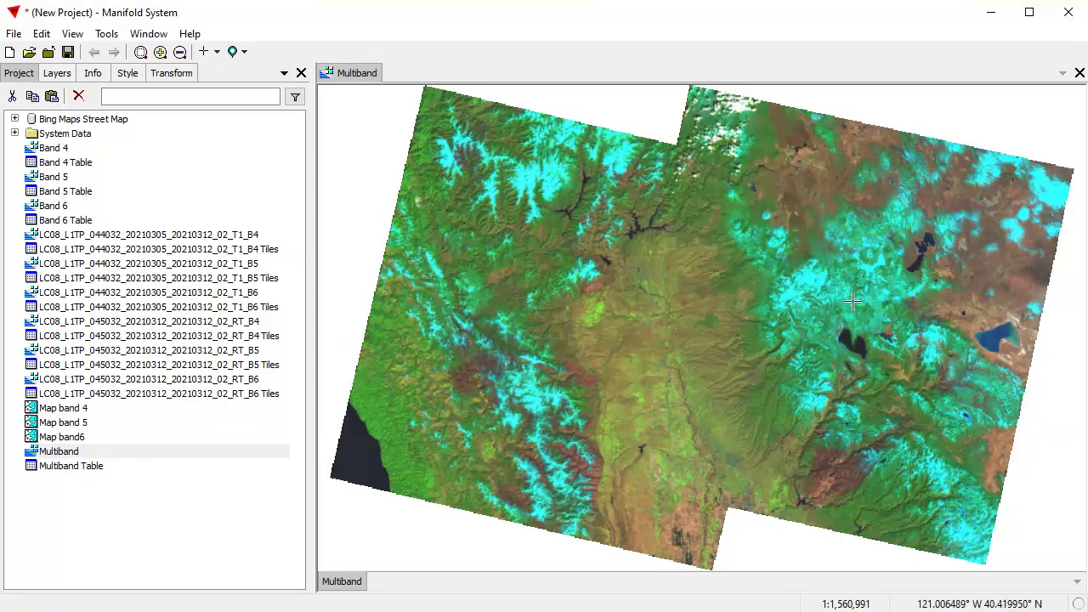
# Create a new map named Map from the Multiband image.
pyautogui.click(1080, 73)
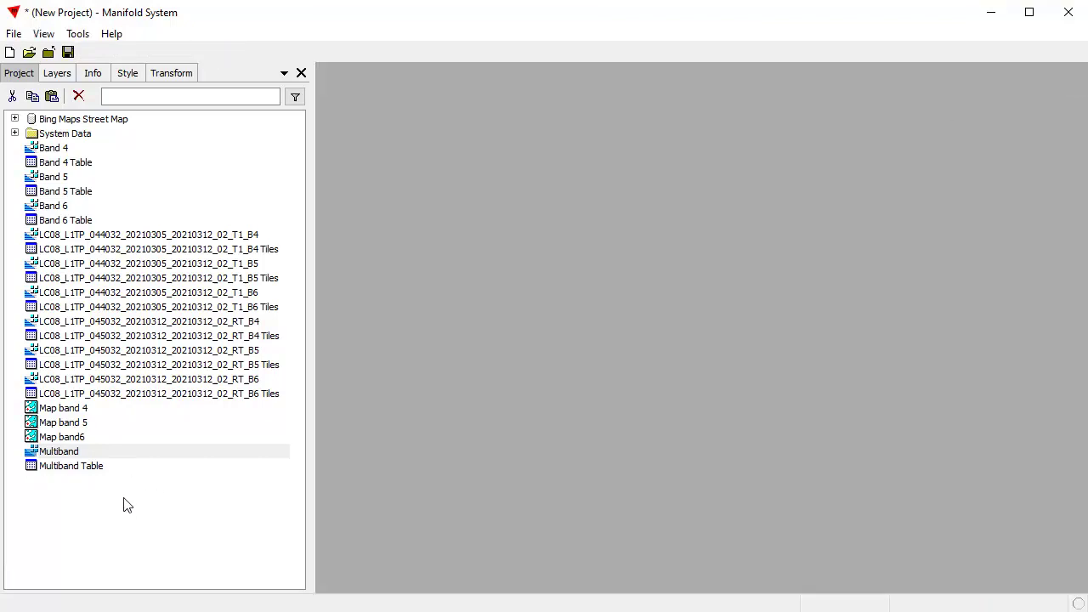
pyautogui.rightClick(142, 451)
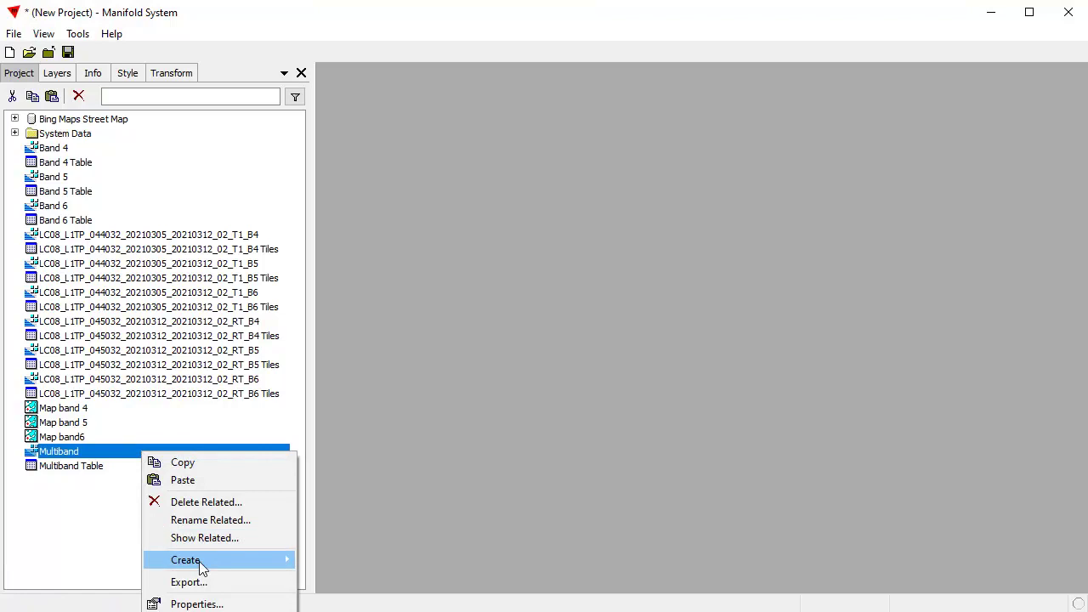
pyautogui.moveTo(201, 563)
pyautogui.click(357, 611)
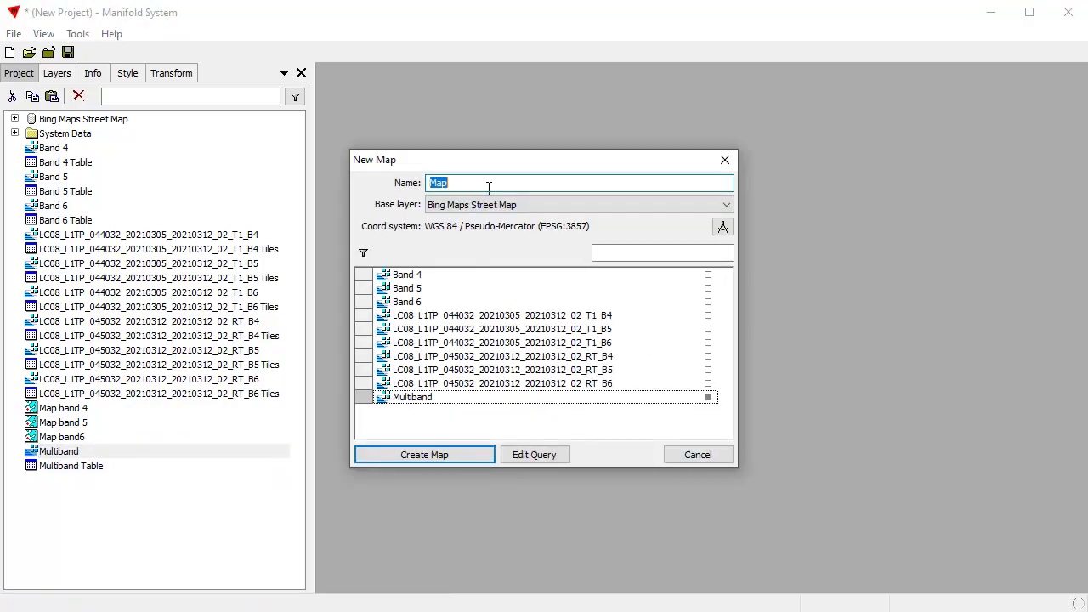
pyautogui.click(434, 456)
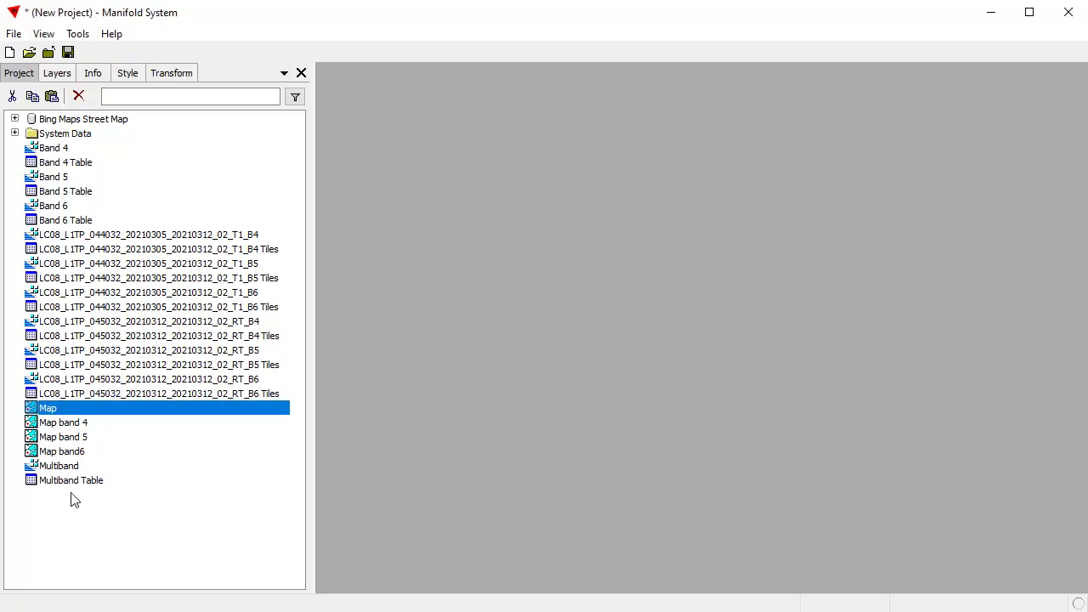
# Open Map and zoom to the Multiband imagery over the Bing street map.
pyautogui.doubleClick(102, 415)
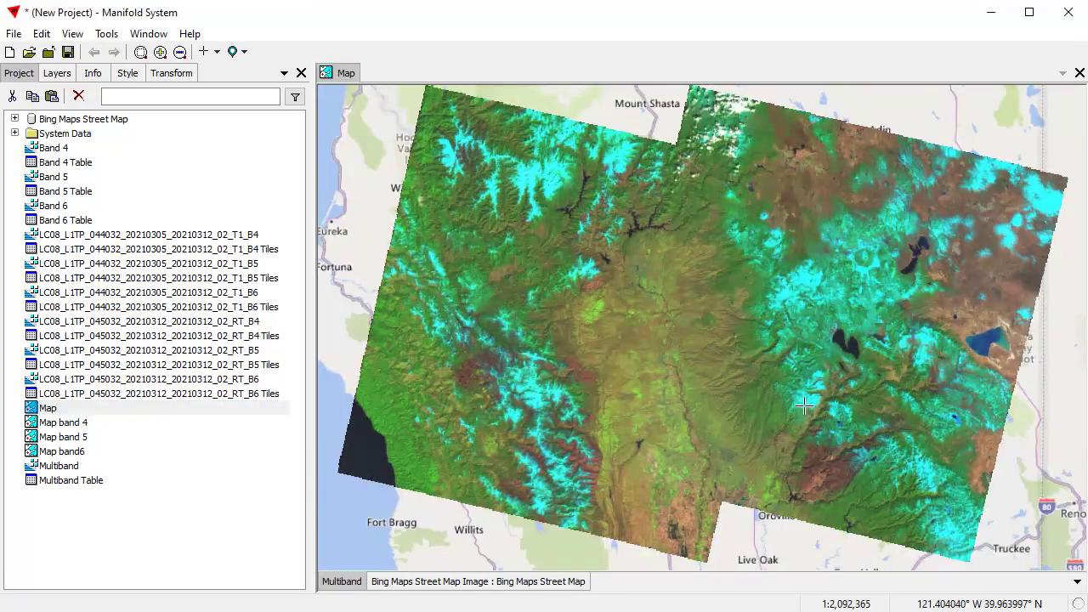
pyautogui.scroll(-1, 920, 360)
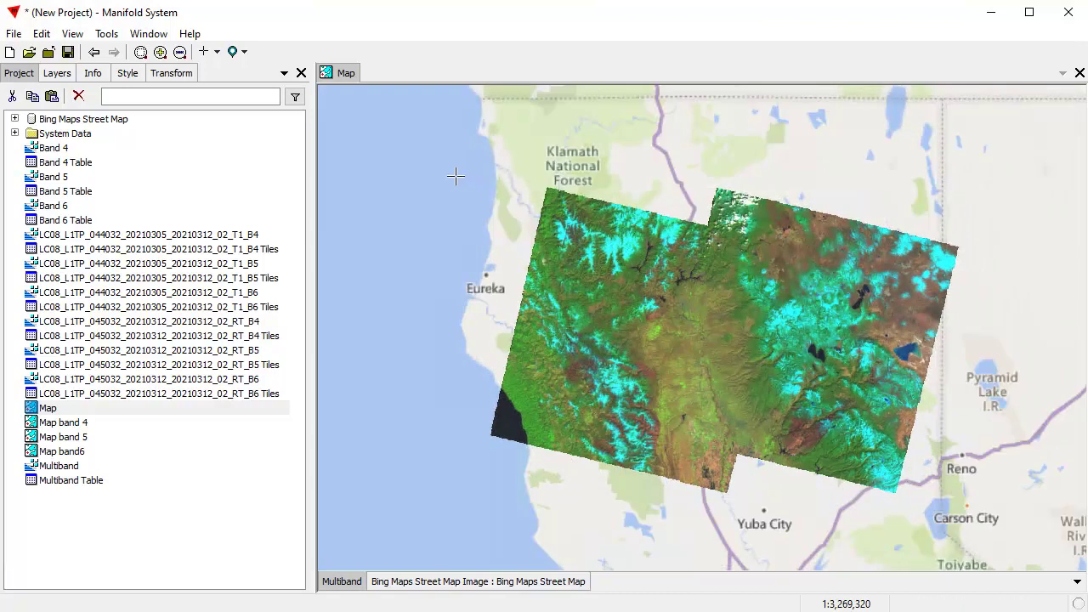
pyautogui.moveTo(456, 177); pyautogui.dragTo(972, 515)
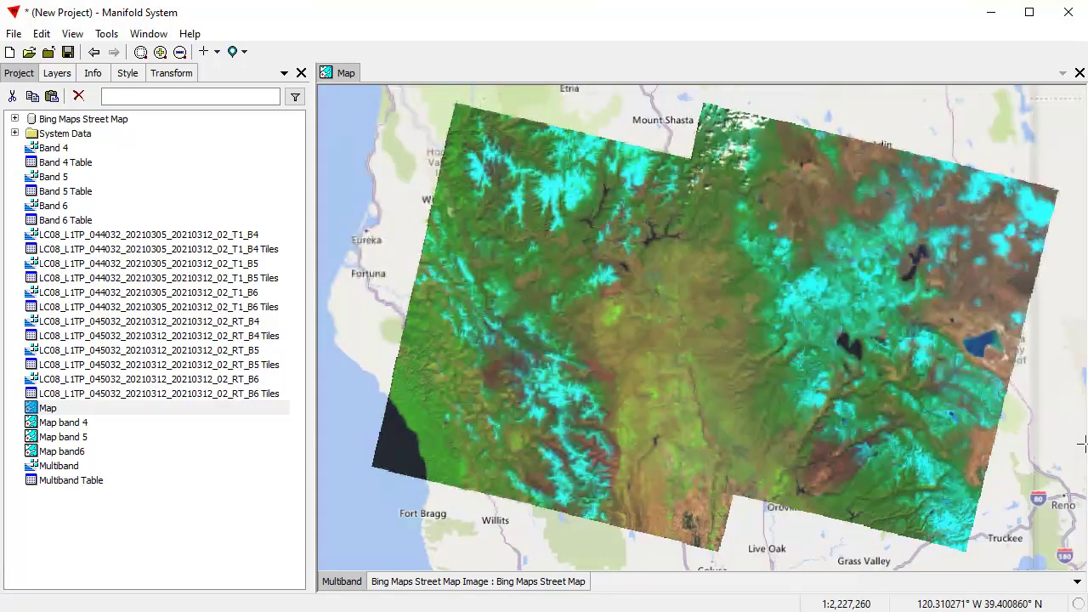
# Style Multiband with red Channel 0, green Channel 2, blue Channel 1 and apply it.
pyautogui.click(132, 75)
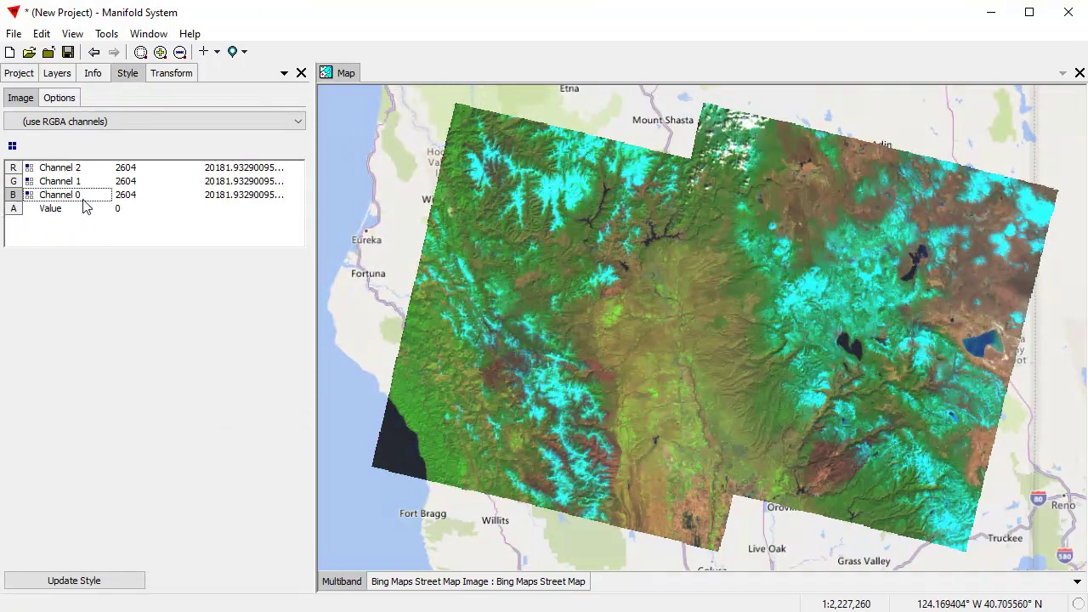
pyautogui.click(75, 170)
pyautogui.click(96, 187)
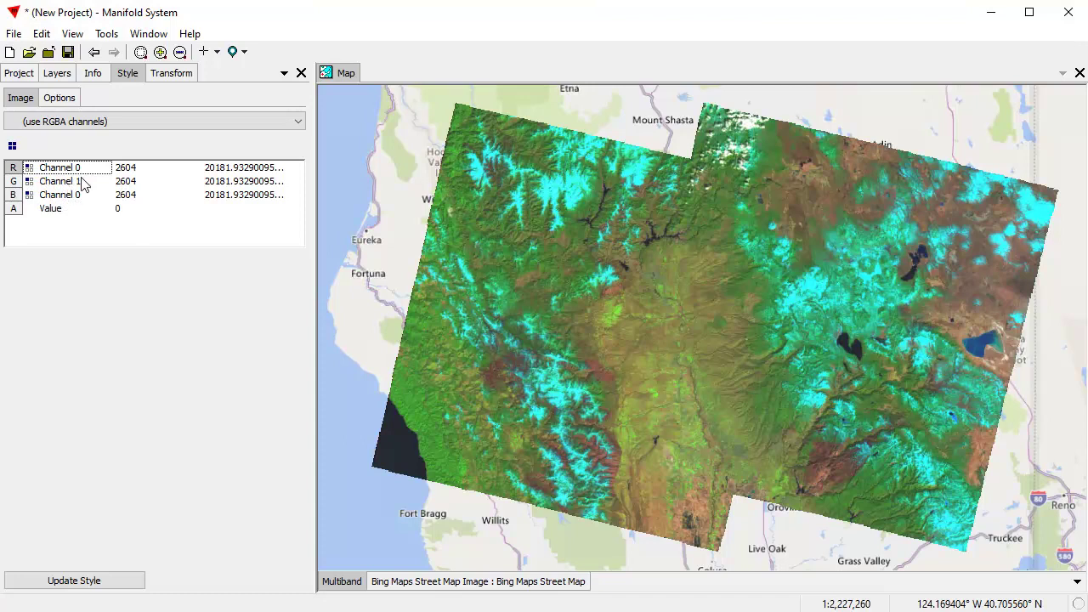
pyautogui.click(83, 183)
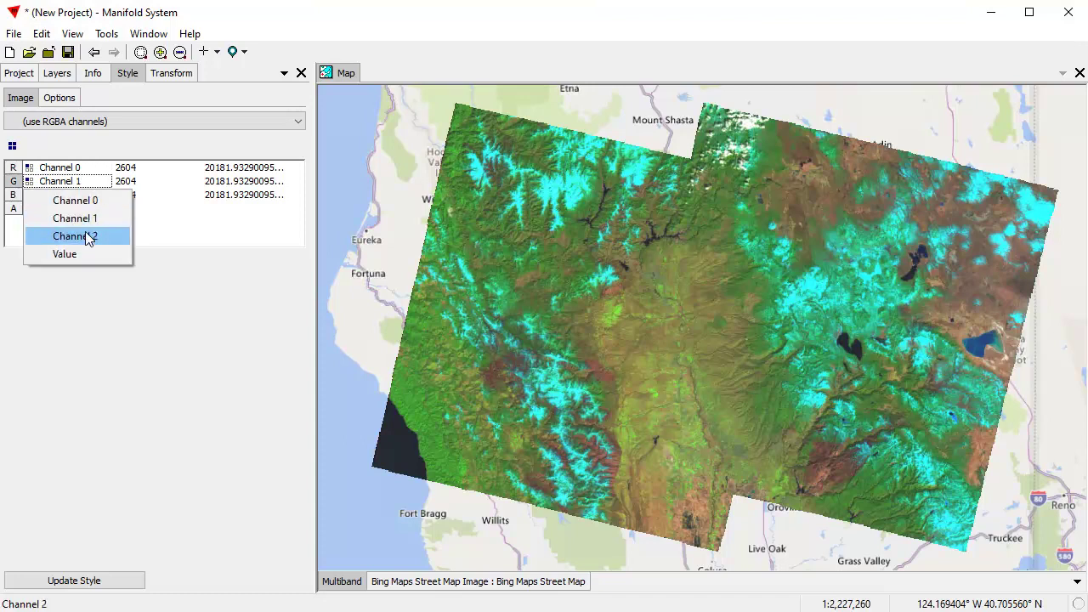
pyautogui.click(85, 236)
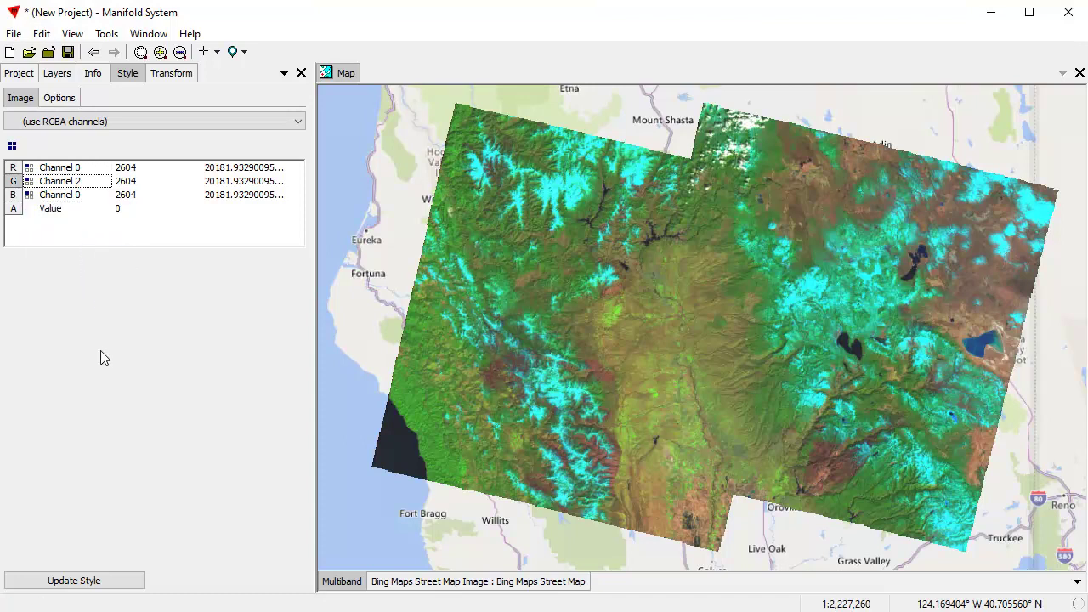
pyautogui.click(67, 201)
pyautogui.click(69, 230)
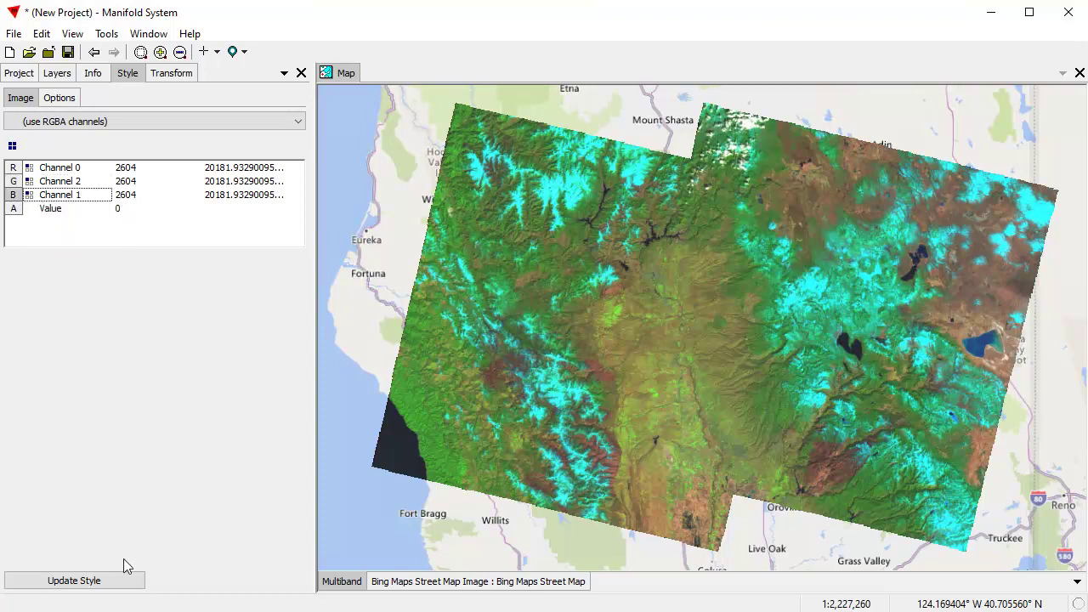
pyautogui.click(100, 582)
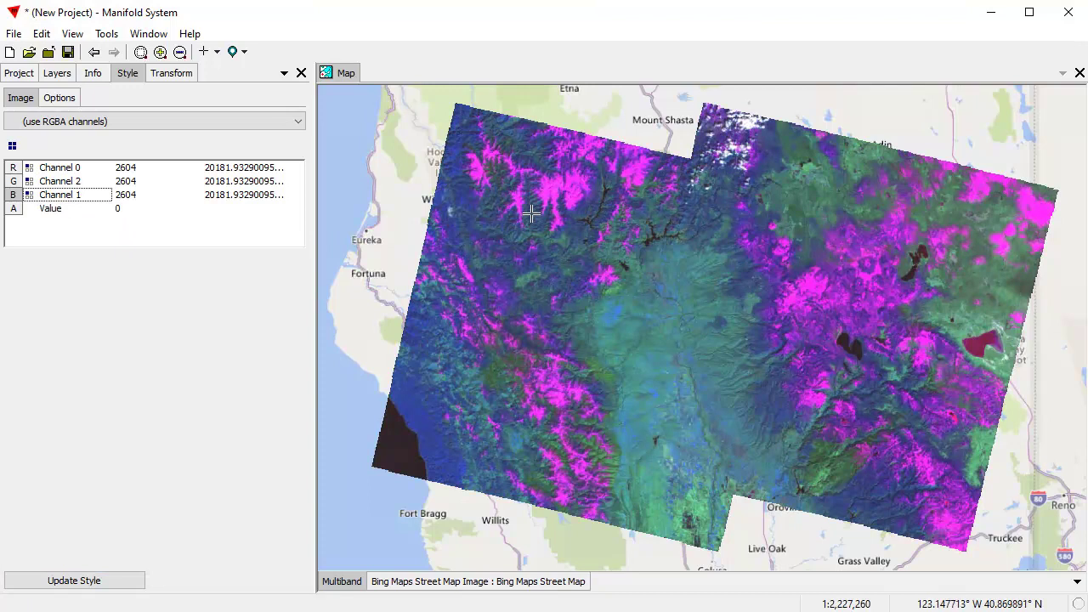
# Zoom and pan around the map to inspect the magenta streak and gridded fields.
pyautogui.scroll(1, 816, 332)
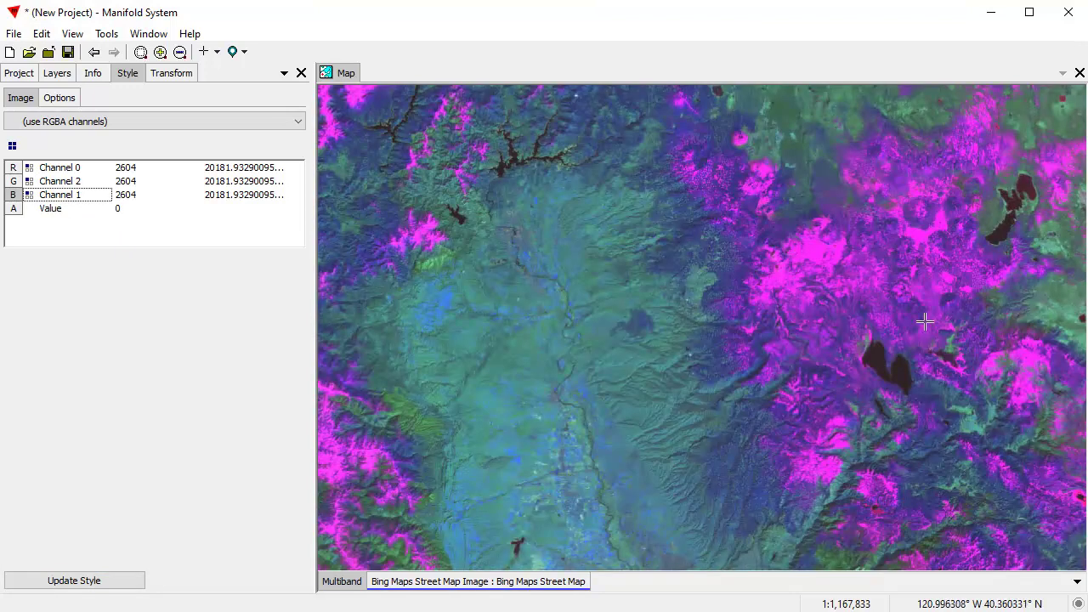
pyautogui.moveTo(925, 321); pyautogui.dragTo(517, 309)
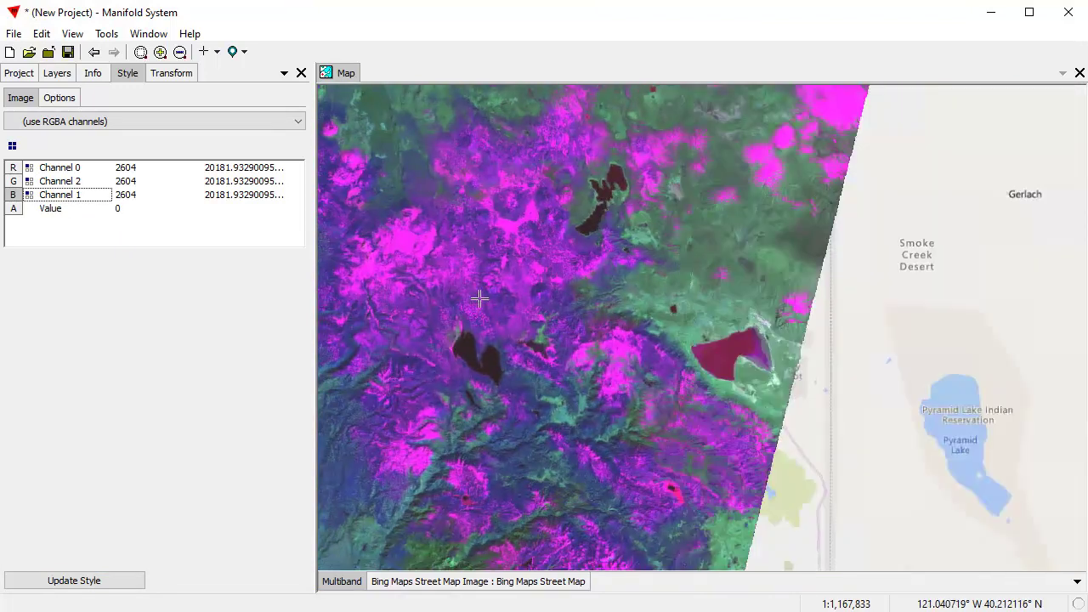
pyautogui.moveTo(350, 229); pyautogui.dragTo(741, 267)
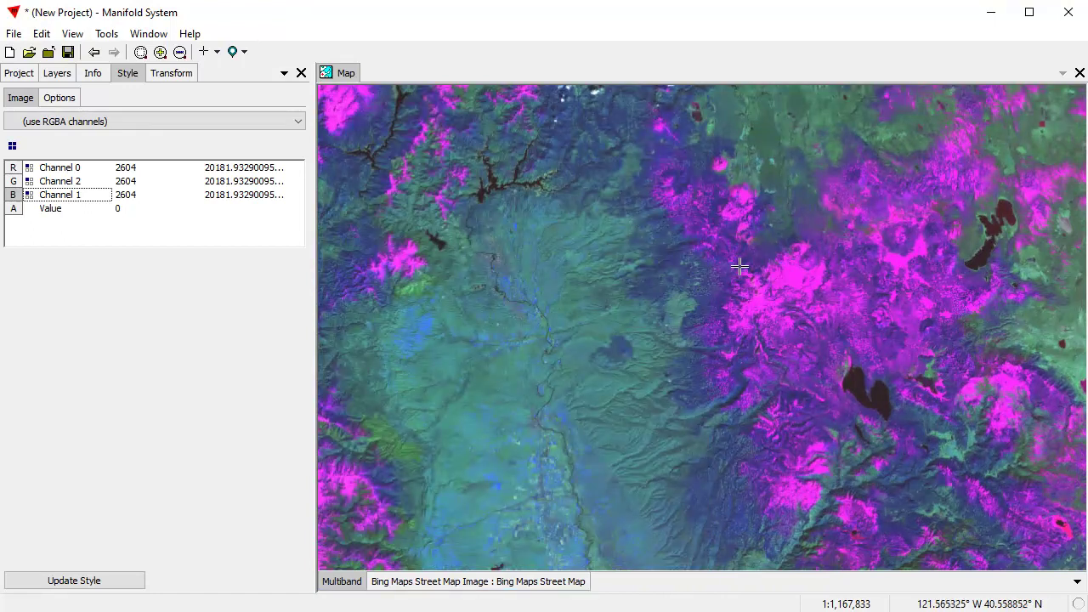
pyautogui.scroll(-2, 740, 267)
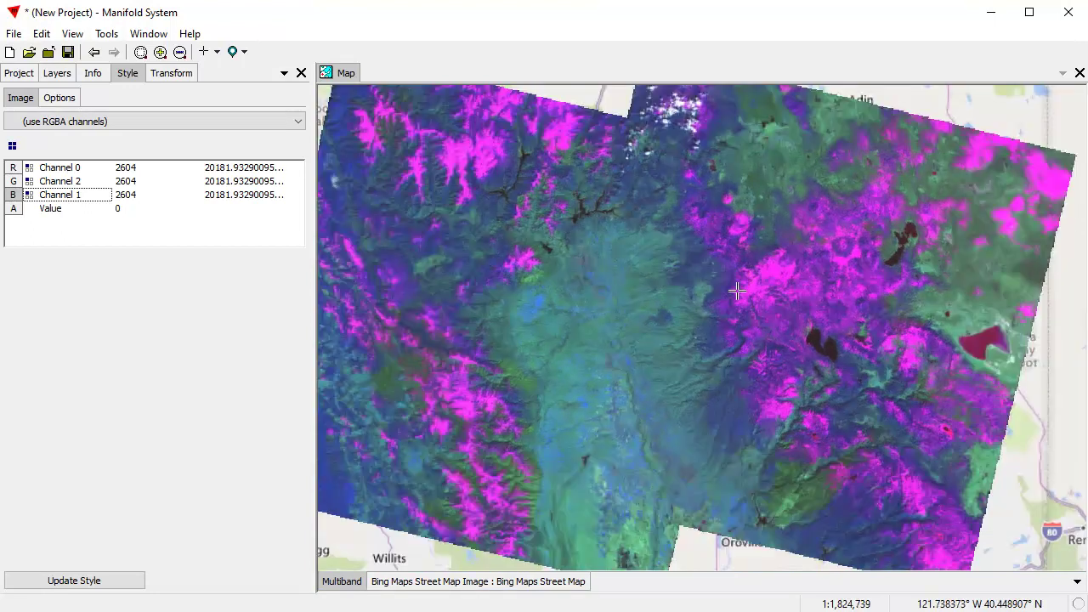
pyautogui.moveTo(546, 324); pyautogui.dragTo(652, 316)
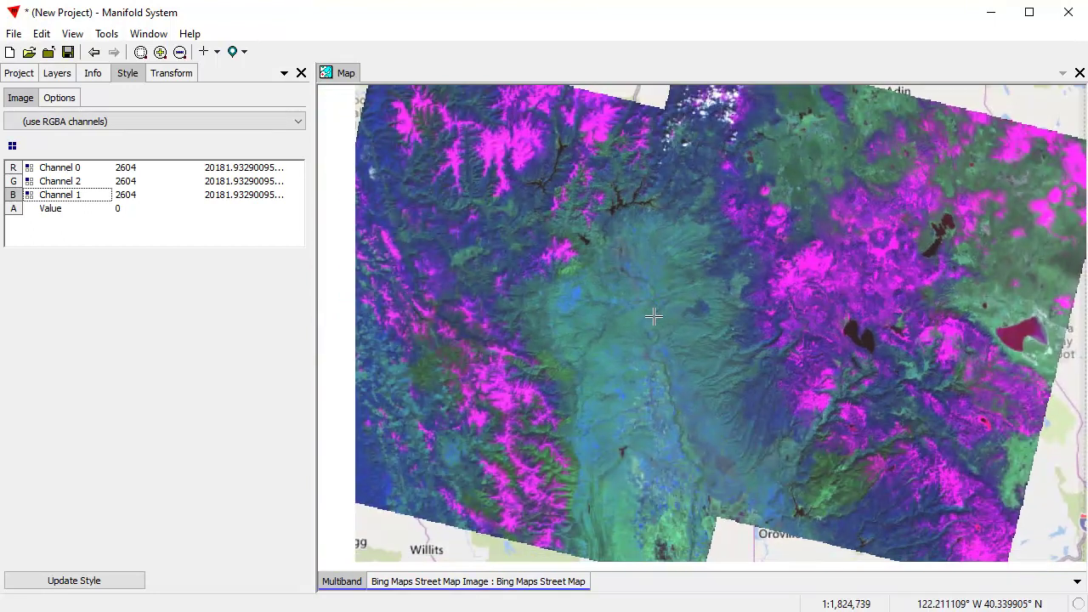
pyautogui.scroll(-1, 642, 314)
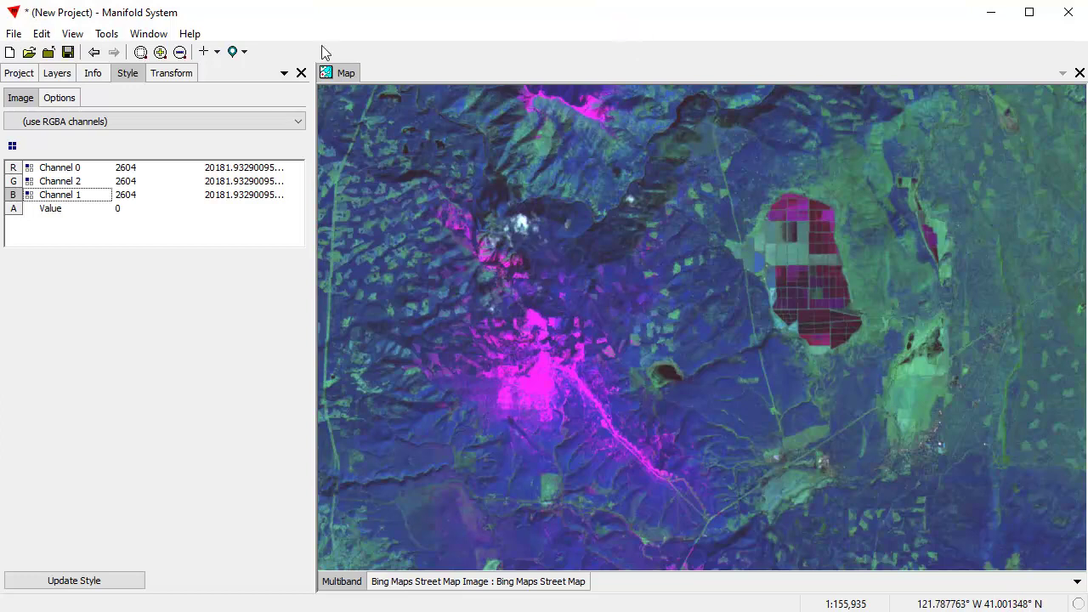
# Return to the project list and start a Multiband export, then cancel it.
pyautogui.click(8, 75)
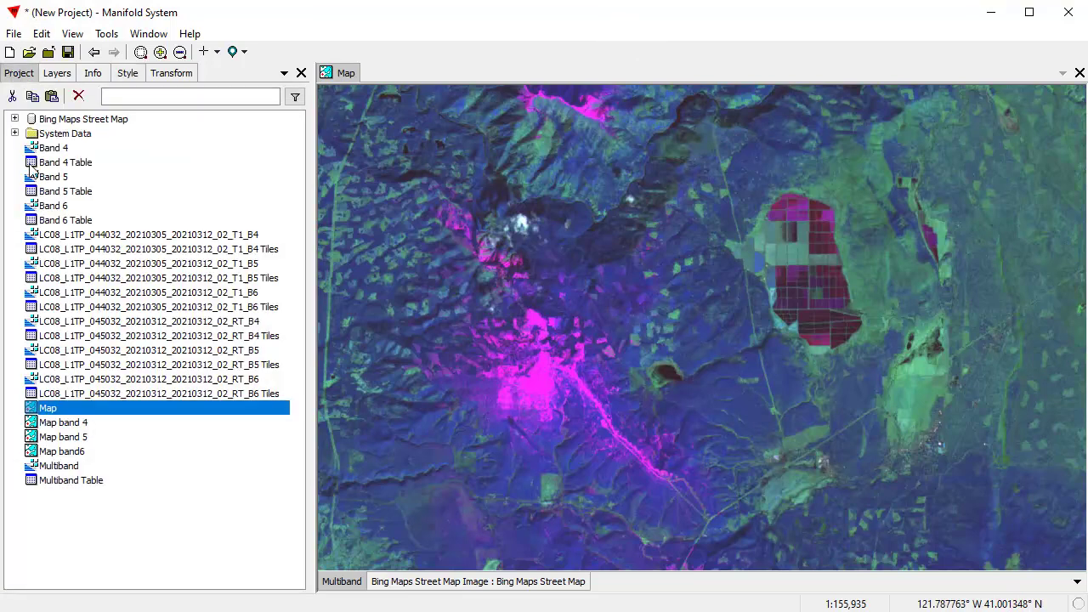
pyautogui.rightClick(65, 467)
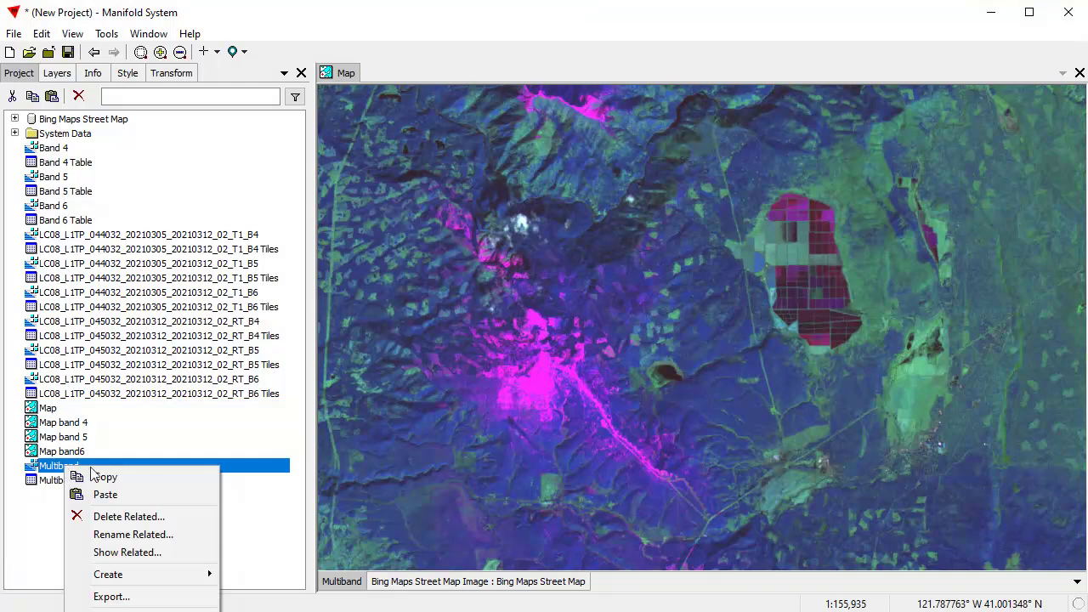
pyautogui.click(157, 598)
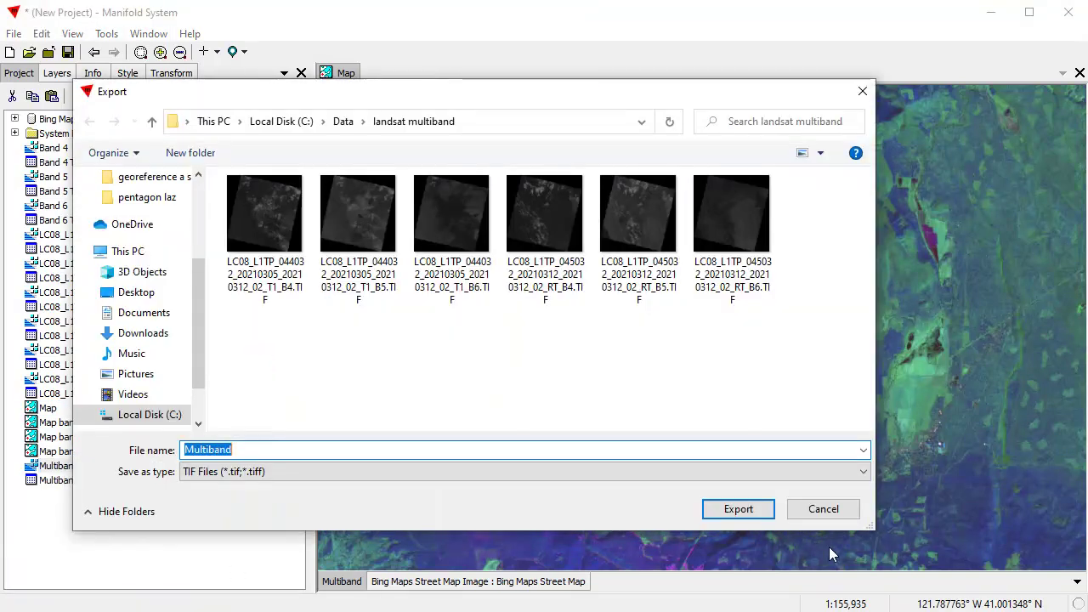
pyautogui.click(863, 94)
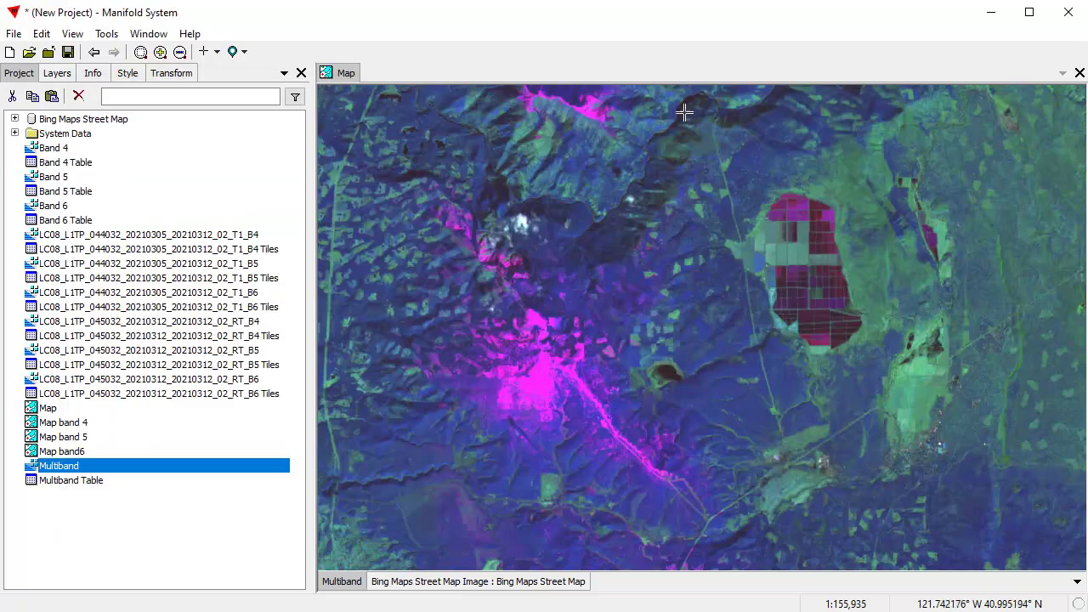